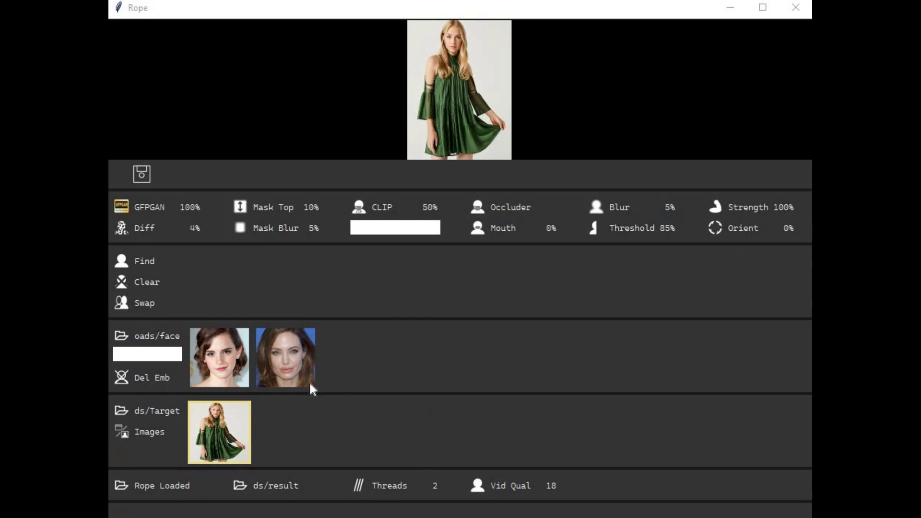
Swap the face found in the green-dress image with the source face on the blue background.
{"action": "left_click", "coordinate": [142, 265]}
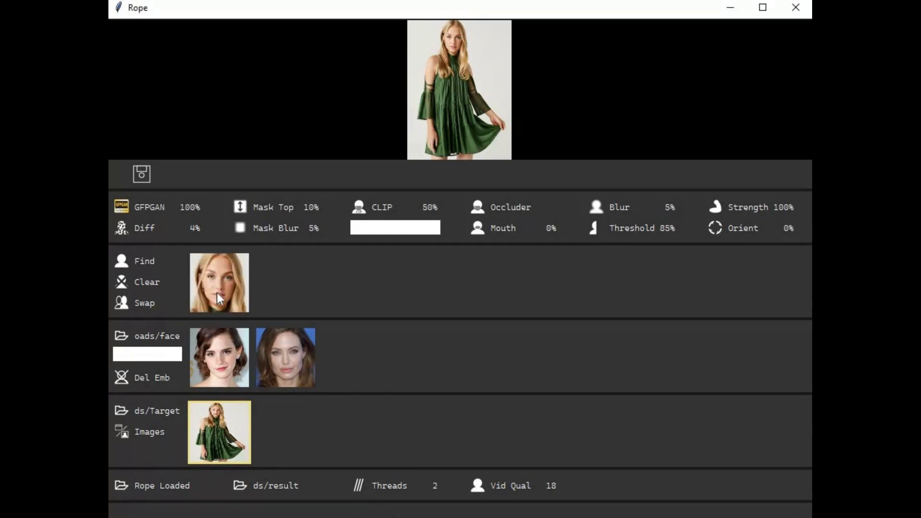
{"action": "left_click", "coordinate": [294, 372]}
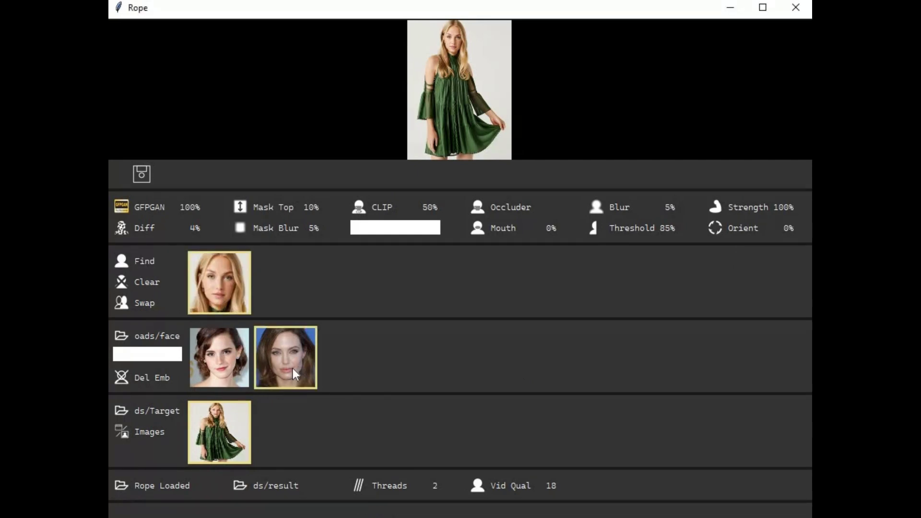
{"action": "left_click", "coordinate": [140, 303]}
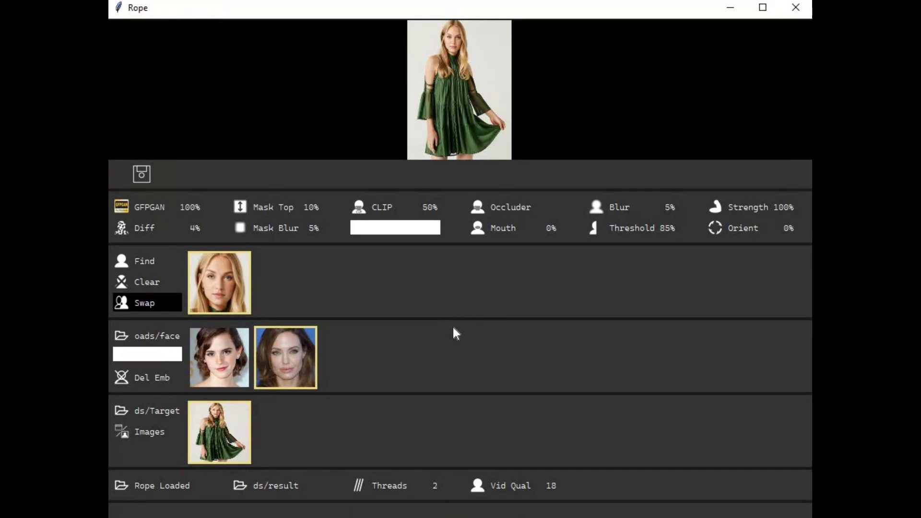
Alternate the swapped face between the short-haired source portrait and the one on the blue background.
{"action": "left_click", "coordinate": [225, 360]}
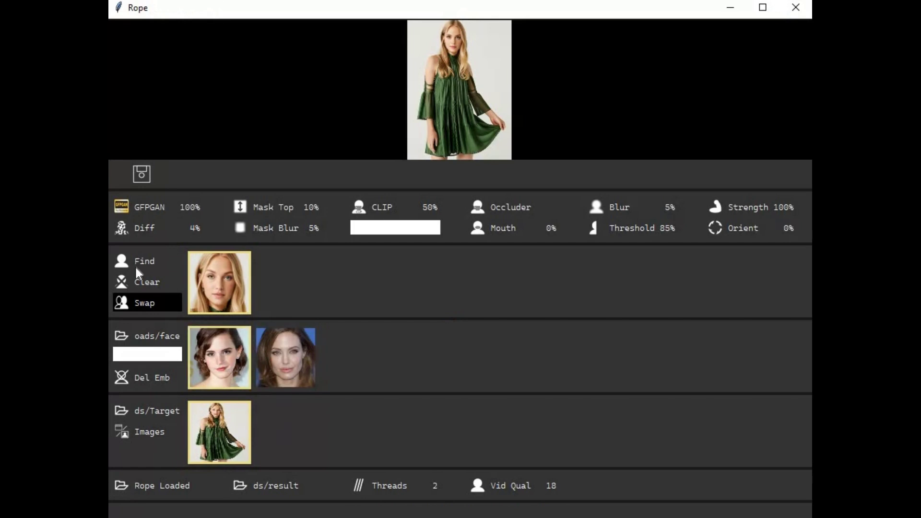
{"action": "left_click", "coordinate": [274, 347]}
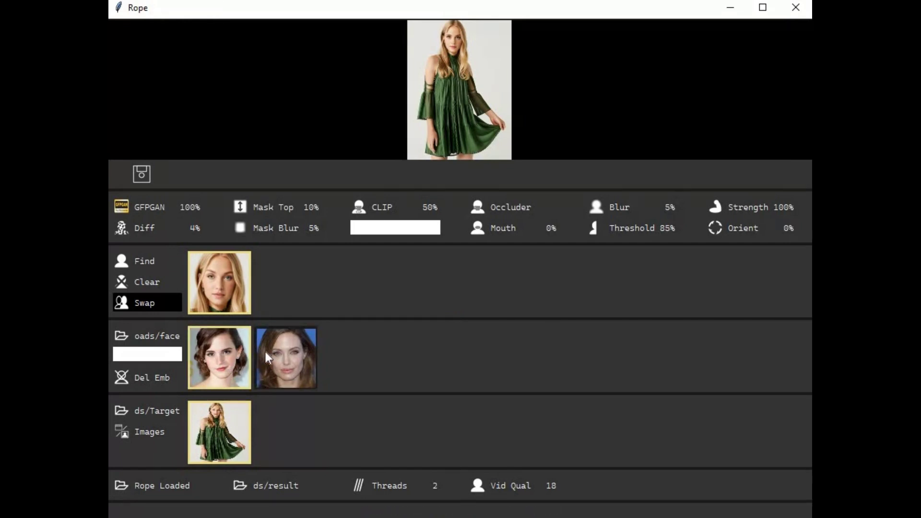
{"action": "left_click", "coordinate": [212, 362]}
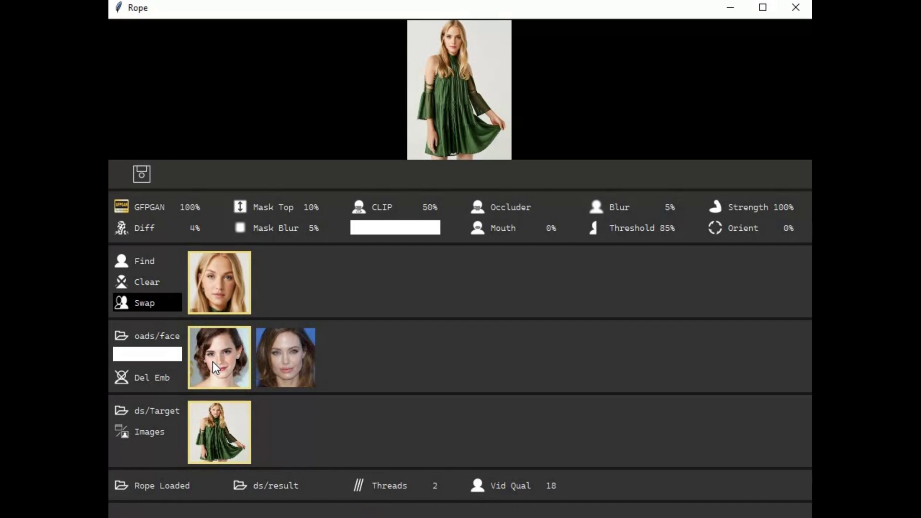
{"action": "left_click", "coordinate": [298, 373]}
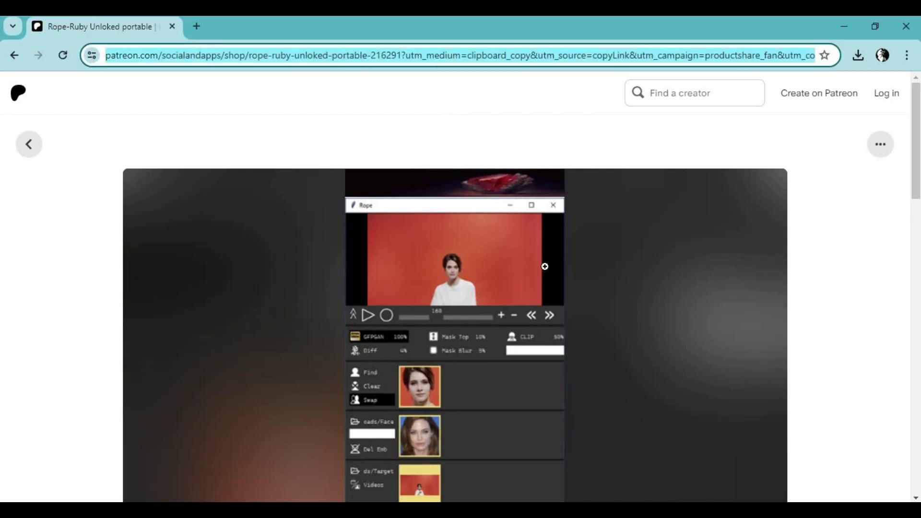
Examine the Rope-Ruby Unloked portable product page on Patreon in the browser, including its description, price and file details.
{"action": "scroll", "coordinate": [545, 267], "scroll_direction": "down", "scroll_amount": 4}
{"action": "scroll", "coordinate": [545, 267], "scroll_direction": "down", "scroll_amount": 12}
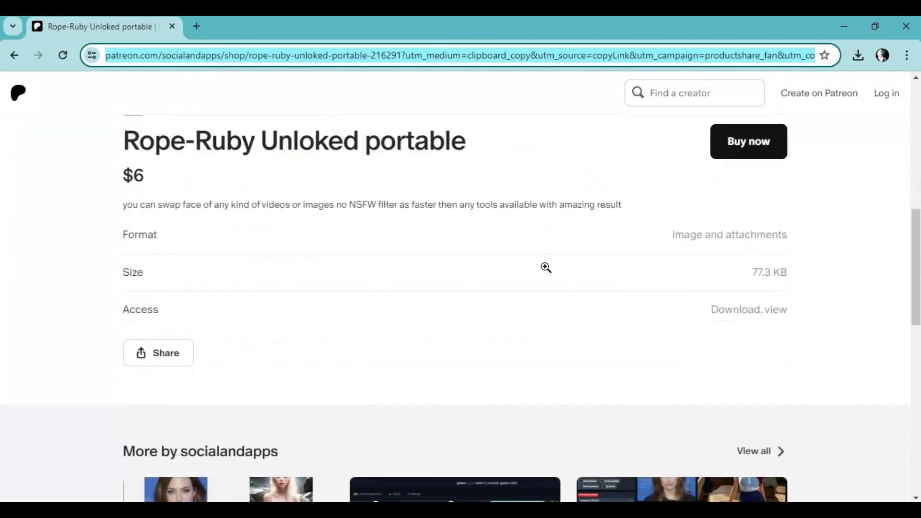
{"action": "scroll", "coordinate": [545, 267], "scroll_direction": "down", "scroll_amount": 6}
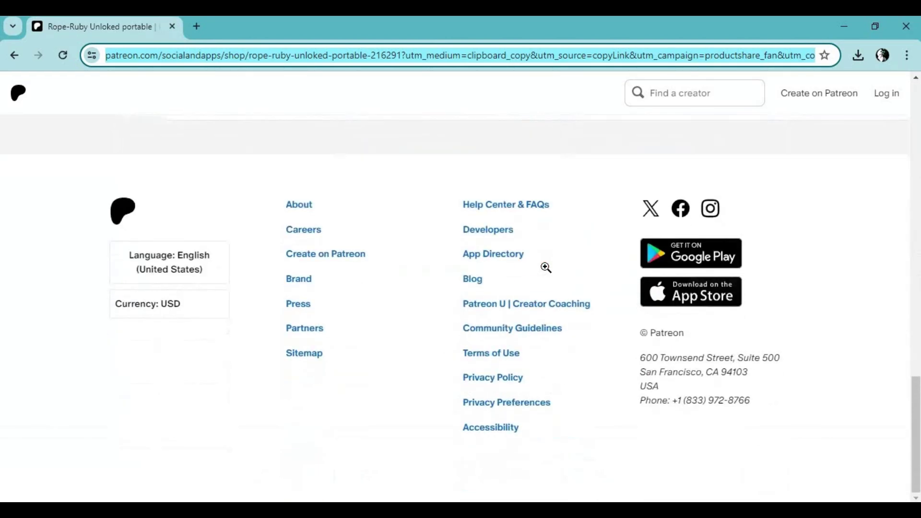
{"action": "scroll", "coordinate": [545, 267], "scroll_direction": "up", "scroll_amount": 6}
{"action": "scroll", "coordinate": [545, 266], "scroll_direction": "up", "scroll_amount": 9}
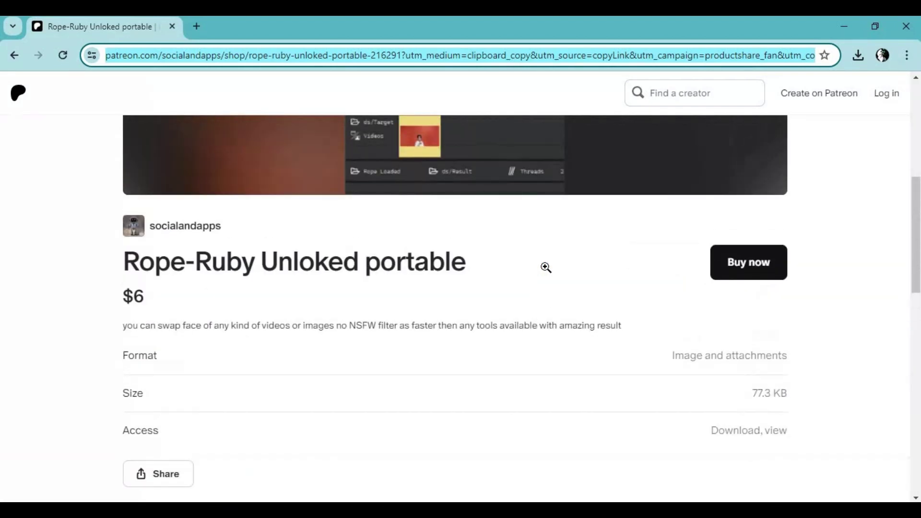
{"action": "scroll", "coordinate": [546, 267], "scroll_direction": "up", "scroll_amount": 4}
{"action": "left_click", "coordinate": [545, 267]}
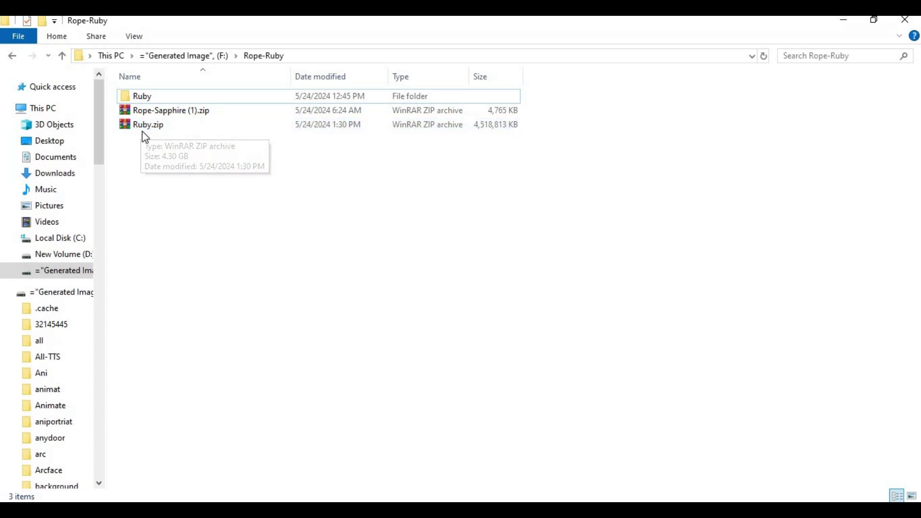
In File Explorer, check the extraction options for Ruby.zip and open the already extracted Ruby folder.
{"action": "right_click", "coordinate": [143, 130]}
{"action": "mouse_move", "coordinate": [199, 246]}
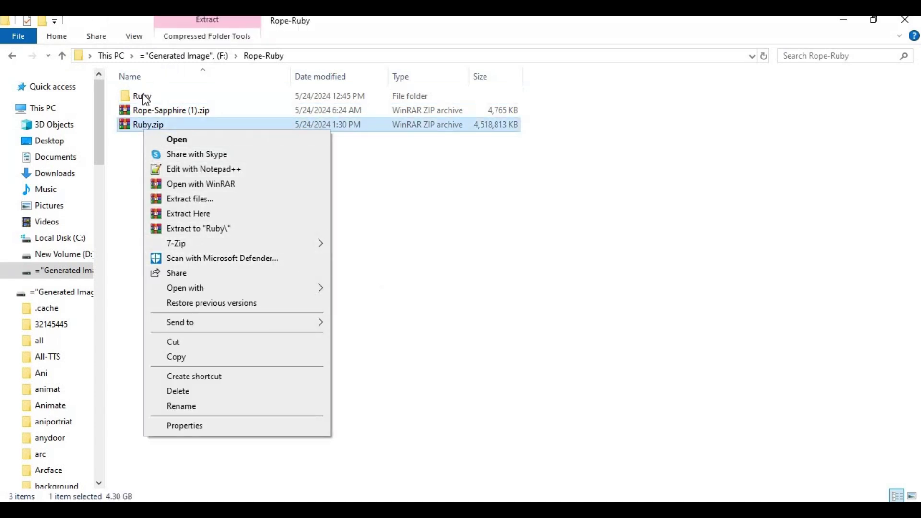
{"action": "left_click", "coordinate": [145, 98]}
{"action": "double_click", "coordinate": [145, 98]}
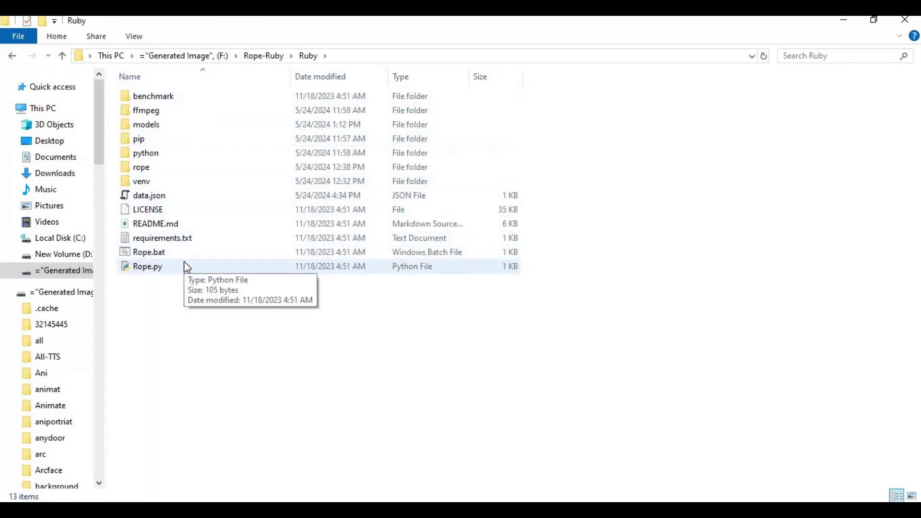
Create a new folder named Face inside the Ruby folder.
{"action": "right_click", "coordinate": [188, 345]}
{"action": "mouse_move", "coordinate": [224, 314]}
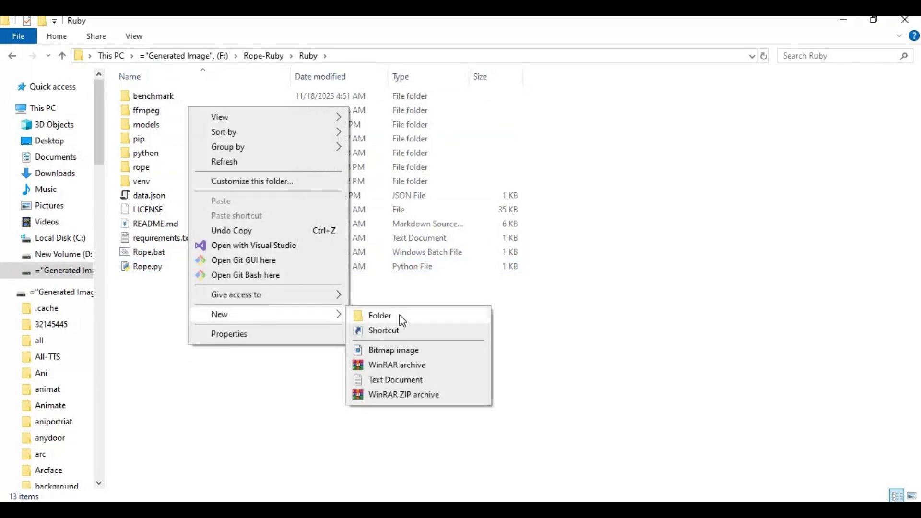
{"action": "left_click", "coordinate": [400, 319]}
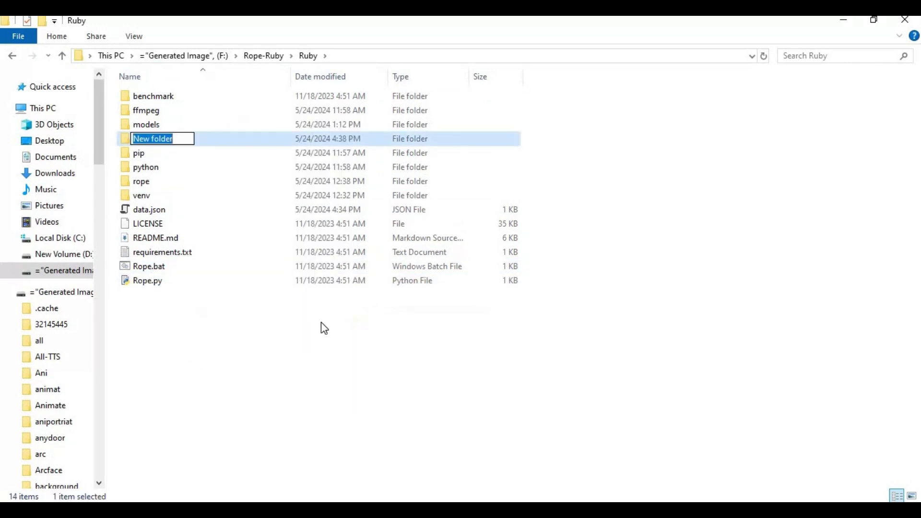
{"action": "type", "text": "Fa"}
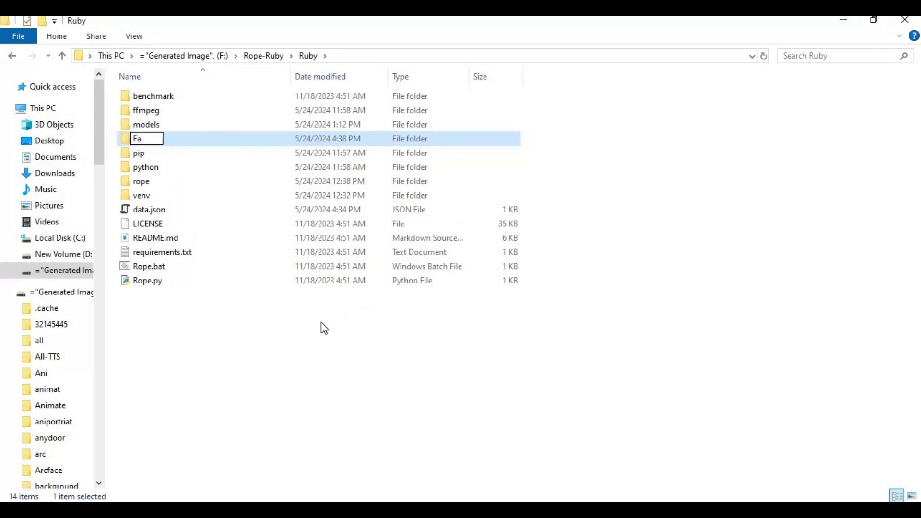
{"action": "type", "text": "ce"}
{"action": "left_click", "coordinate": [230, 338]}
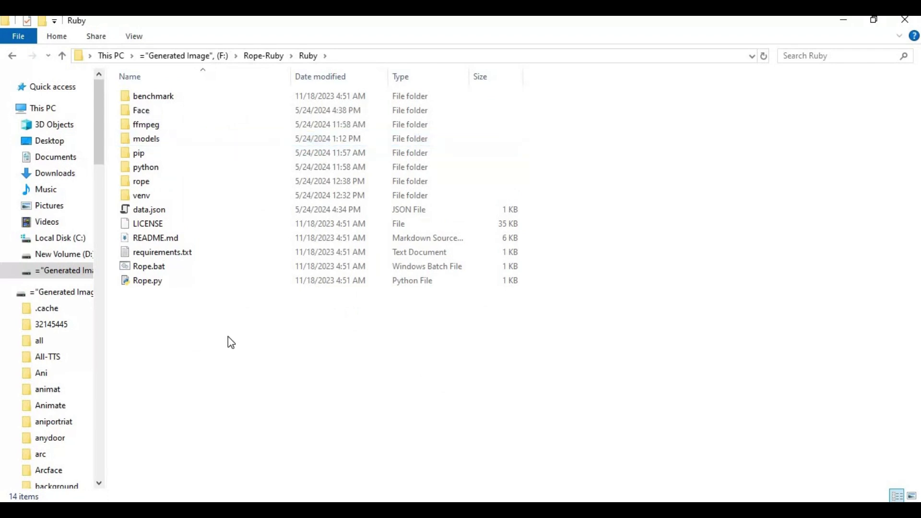
Create a new folder named Target inside the Ruby folder.
{"action": "right_click", "coordinate": [173, 329]}
{"action": "mouse_move", "coordinate": [208, 288]}
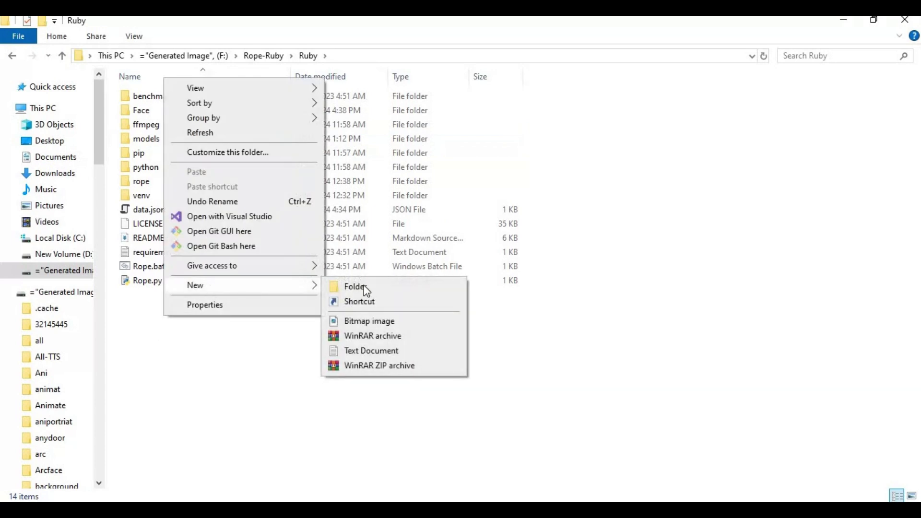
{"action": "key", "text": "f"}
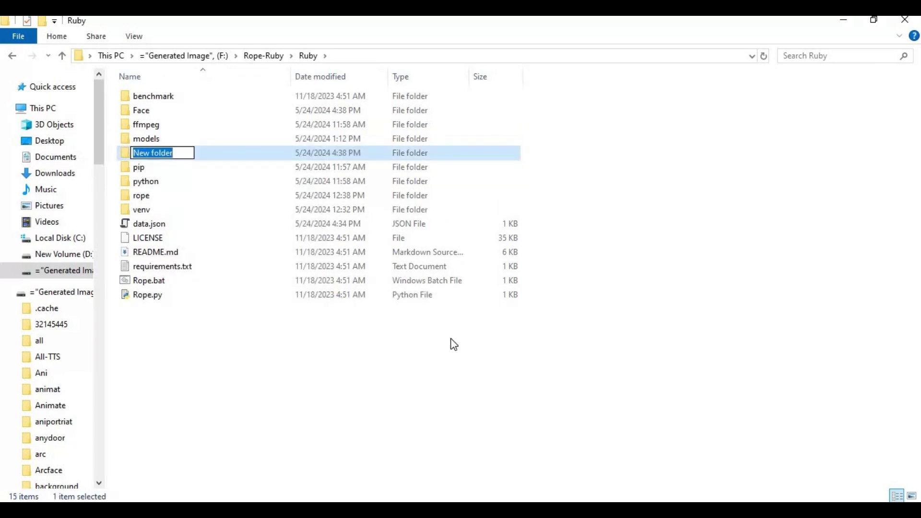
{"action": "type", "text": "Targ"}
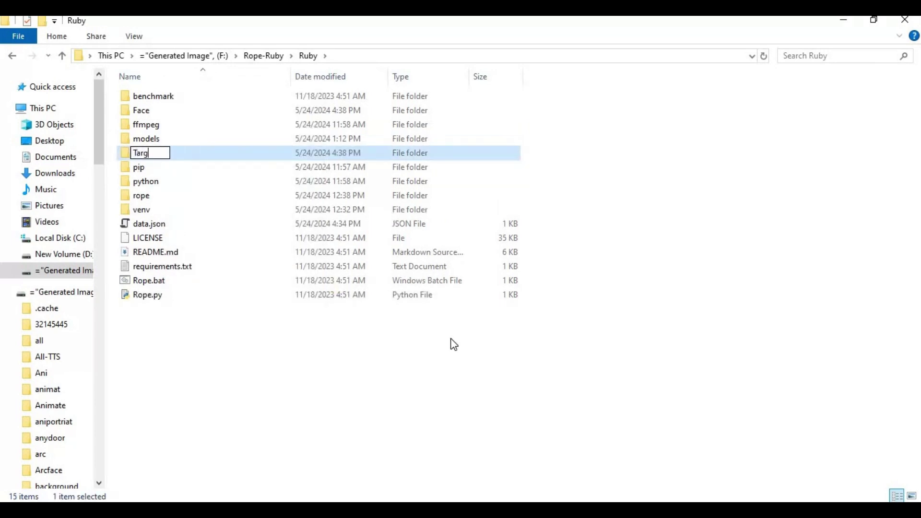
{"action": "type", "text": "et"}
{"action": "left_click", "coordinate": [197, 353]}
Create a new folder named Result inside the Ruby folder.
{"action": "right_click", "coordinate": [195, 349]}
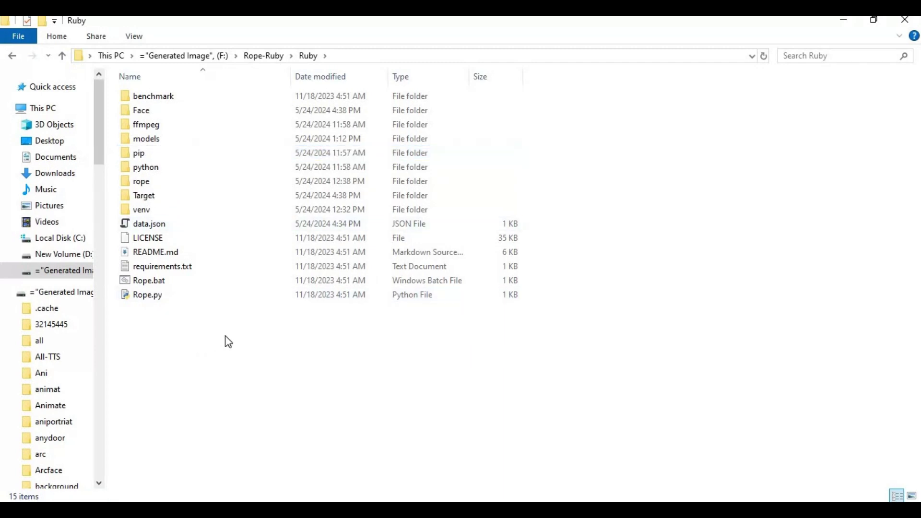
{"action": "mouse_move", "coordinate": [250, 317]}
{"action": "left_click", "coordinate": [386, 319]}
{"action": "type", "text": "Result"}
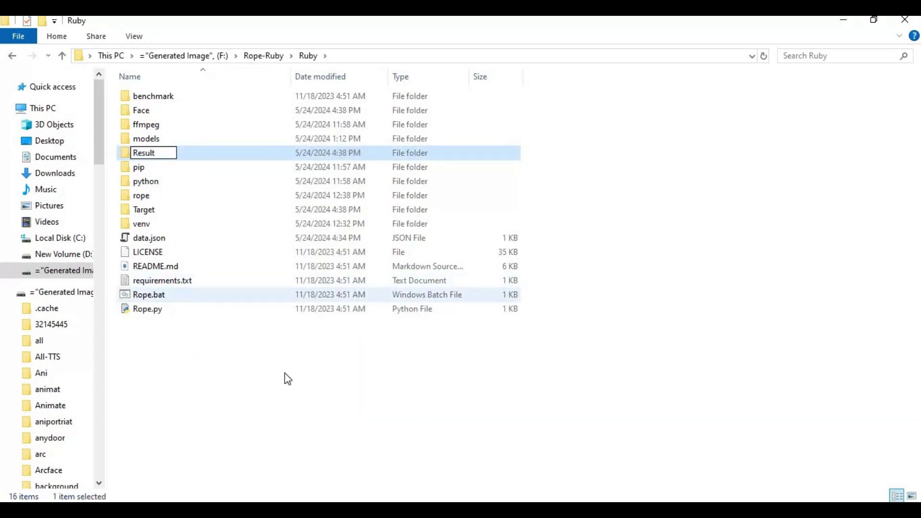
{"action": "left_click", "coordinate": [218, 358]}
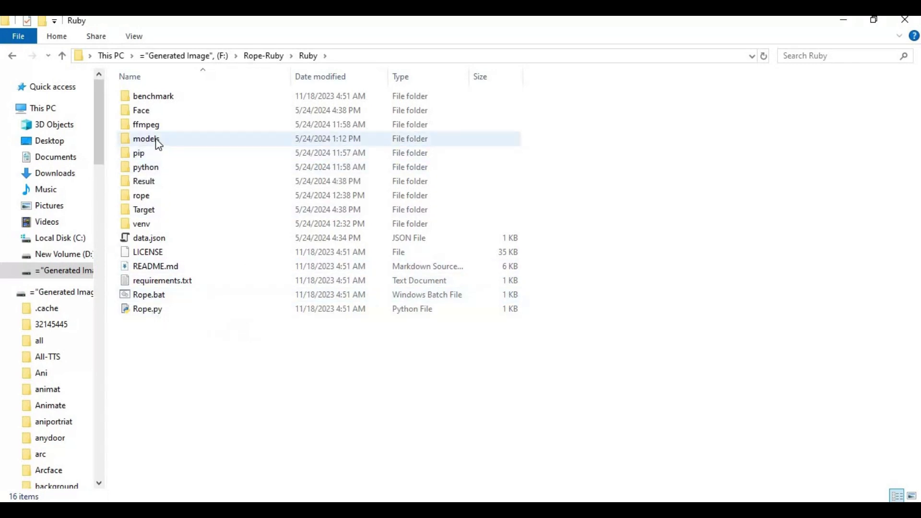
Paste the copied source images 2024-02-10_20h56_43.png and ang1.10.png into the Face folder.
{"action": "left_click", "coordinate": [140, 111]}
{"action": "key", "text": "Return"}
{"action": "right_click", "coordinate": [290, 178]}
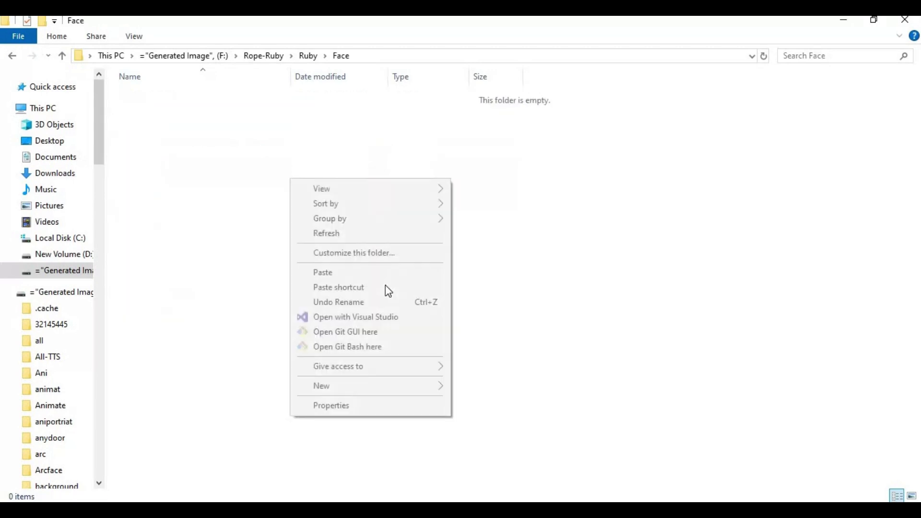
{"action": "left_click", "coordinate": [329, 275]}
{"action": "left_click", "coordinate": [291, 259]}
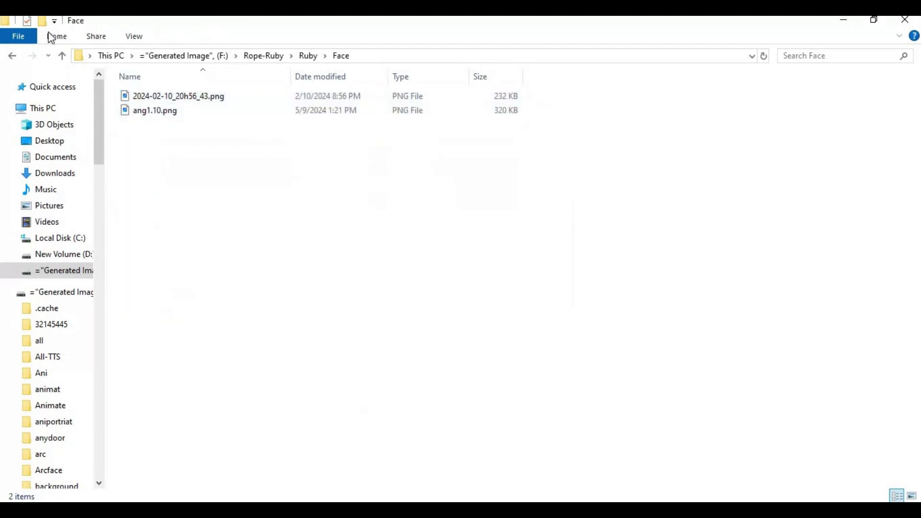
Paste the target media, image (9).png and 1.mp4, into the Target folder.
{"action": "left_click", "coordinate": [63, 57]}
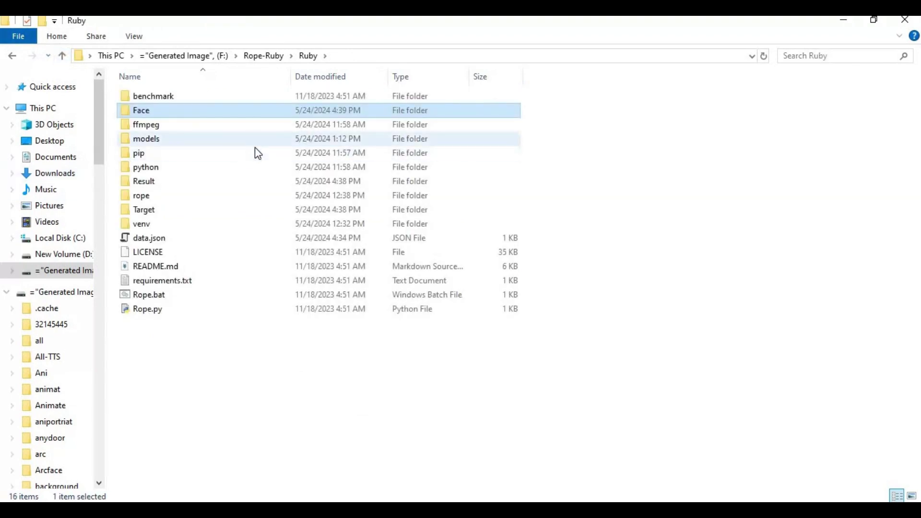
{"action": "double_click", "coordinate": [145, 209]}
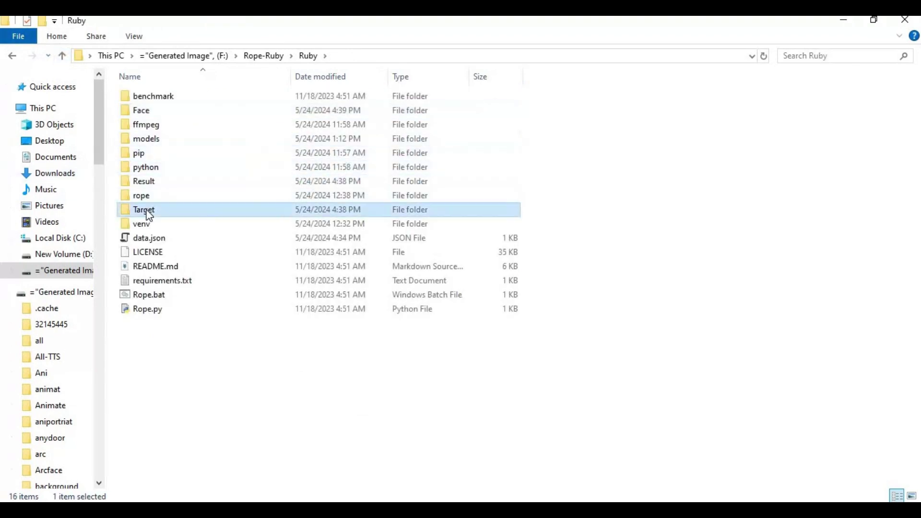
{"action": "key", "text": "ctrl+v"}
{"action": "right_click", "coordinate": [246, 221]}
{"action": "left_click", "coordinate": [292, 312]}
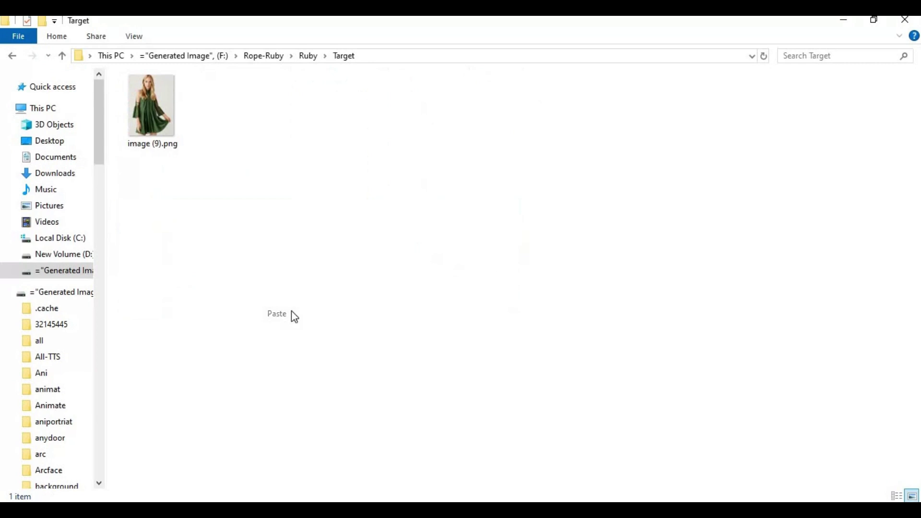
{"action": "left_click", "coordinate": [486, 214]}
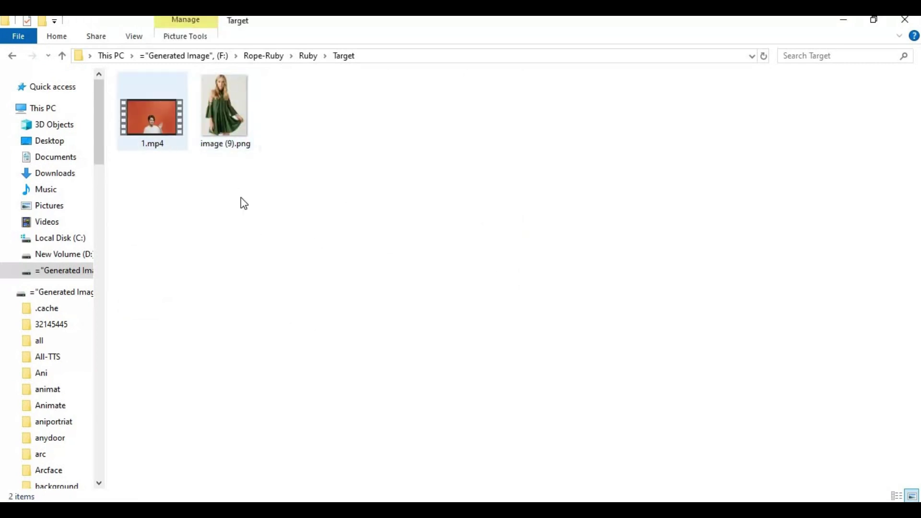
Return to the Ruby folder and launch Rope by running Rope.bat.
{"action": "left_click", "coordinate": [63, 56]}
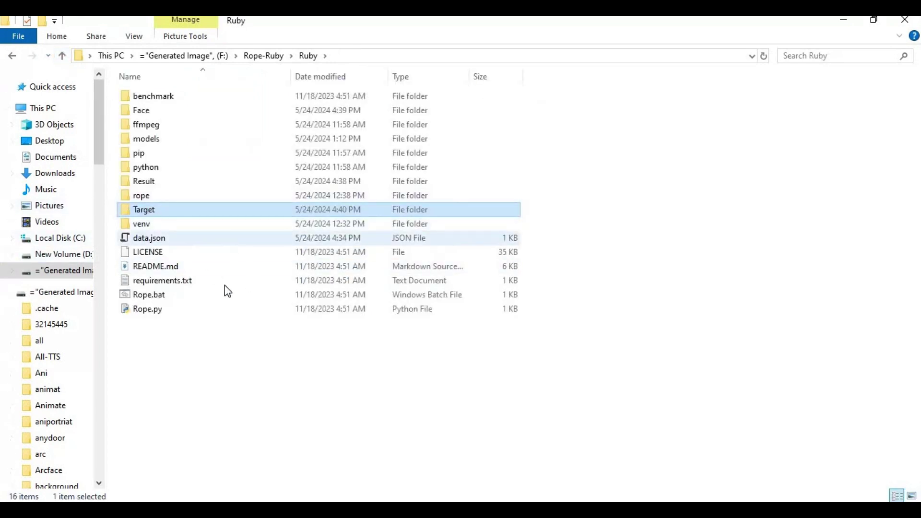
{"action": "double_click", "coordinate": [158, 298]}
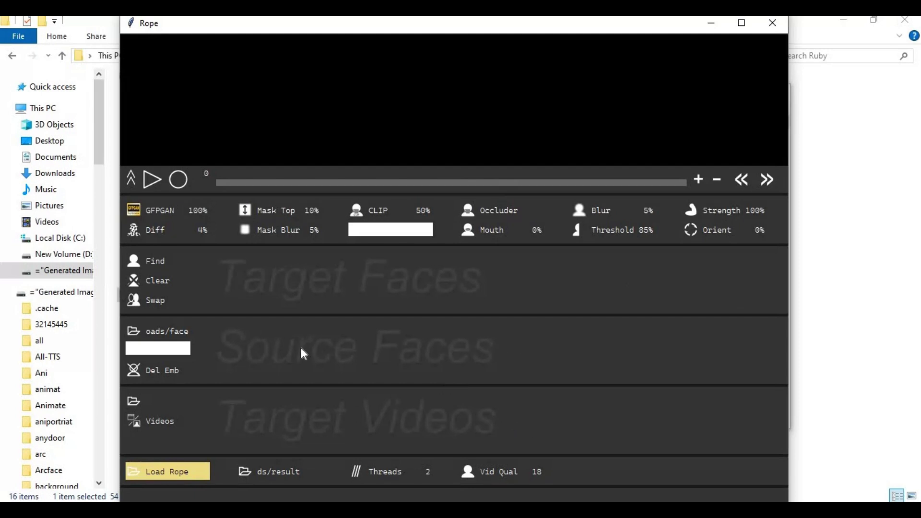
Set the source faces folder to Rope-Ruby\Ruby\Face on the F: drive.
{"action": "left_click", "coordinate": [147, 335]}
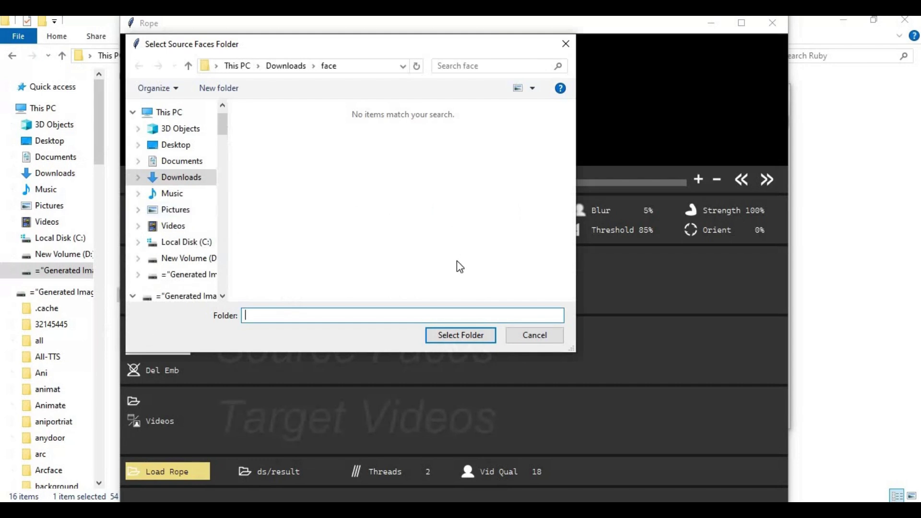
{"action": "left_click", "coordinate": [192, 275]}
{"action": "scroll", "coordinate": [528, 202], "scroll_direction": "down", "scroll_amount": 10}
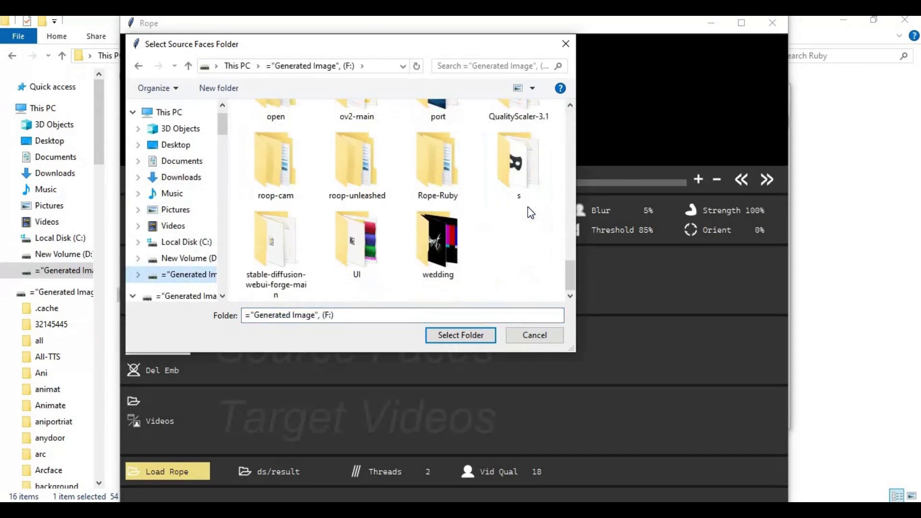
{"action": "double_click", "coordinate": [443, 179]}
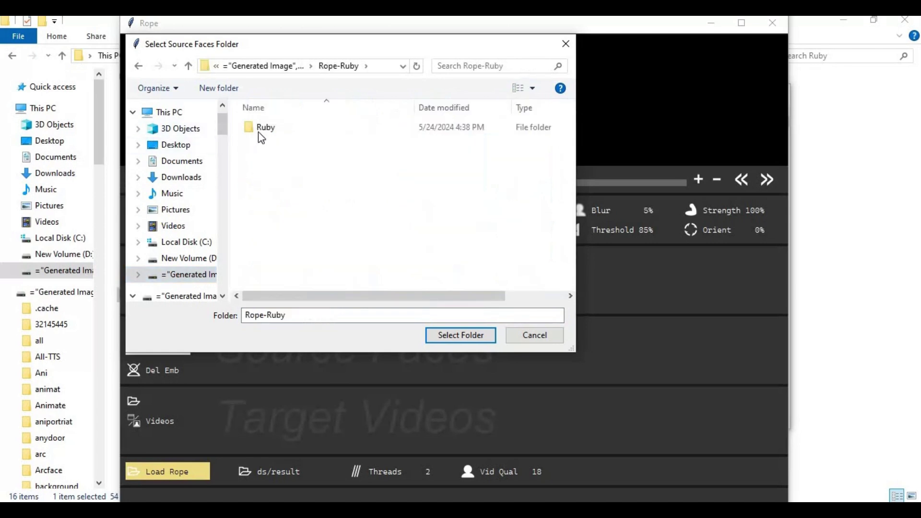
{"action": "double_click", "coordinate": [263, 126]}
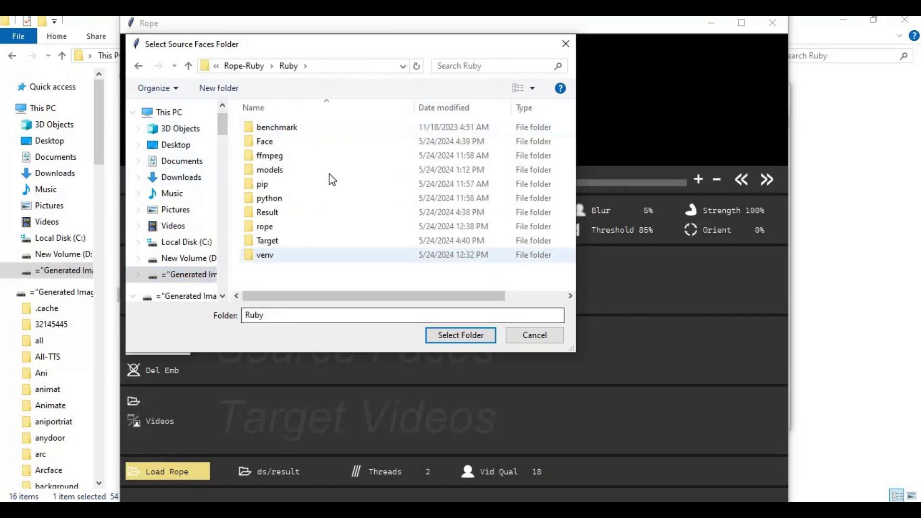
{"action": "double_click", "coordinate": [262, 142]}
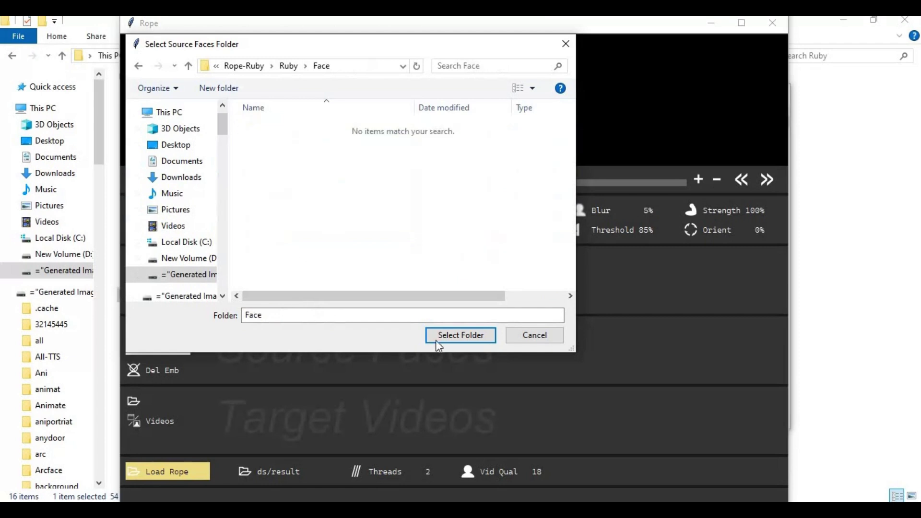
{"action": "left_click", "coordinate": [456, 338]}
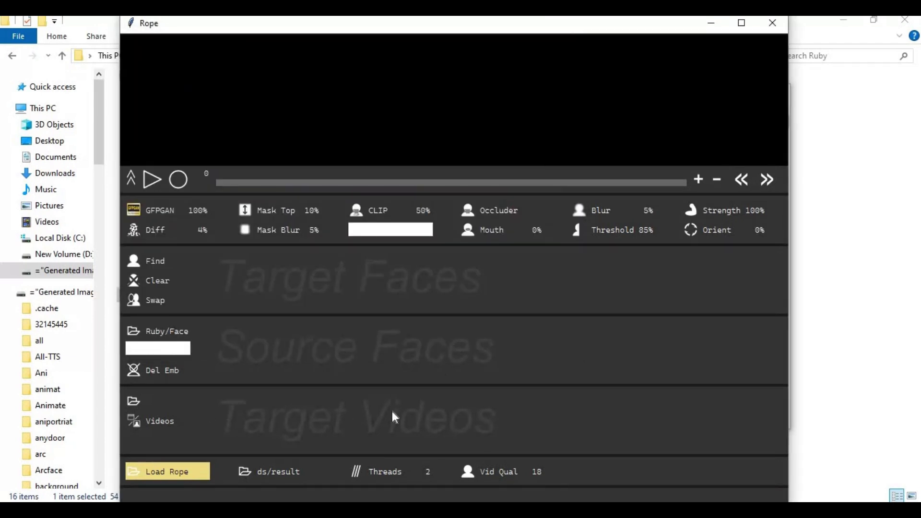
Set the target videos folder to the Target folder inside Ruby.
{"action": "left_click", "coordinate": [133, 402]}
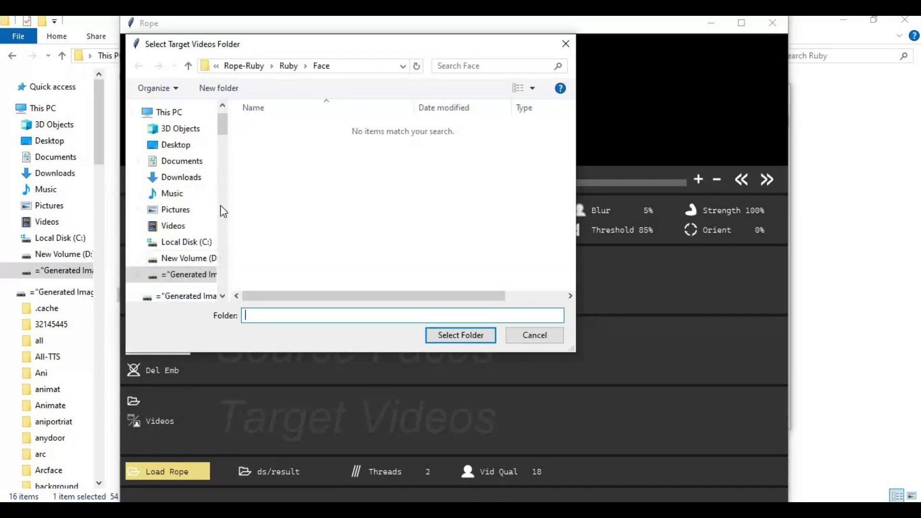
{"action": "left_click", "coordinate": [187, 65]}
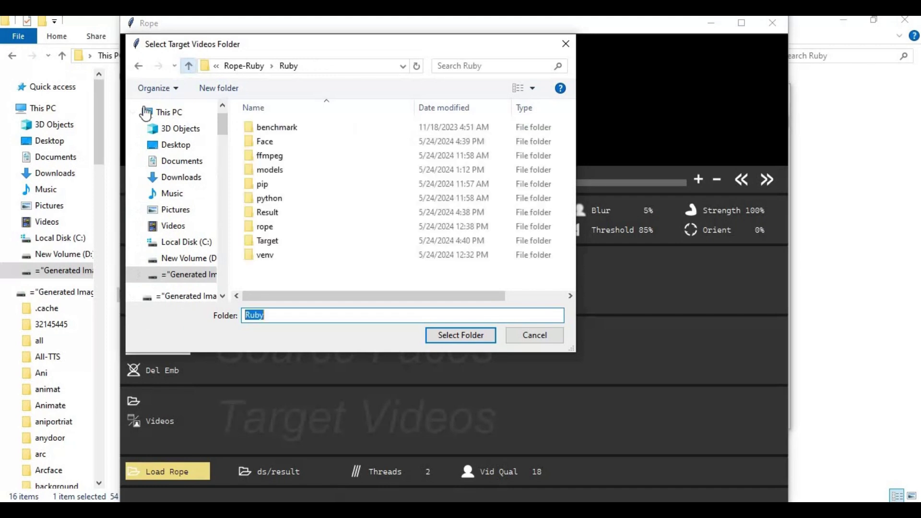
{"action": "double_click", "coordinate": [274, 246]}
{"action": "left_click", "coordinate": [459, 333]}
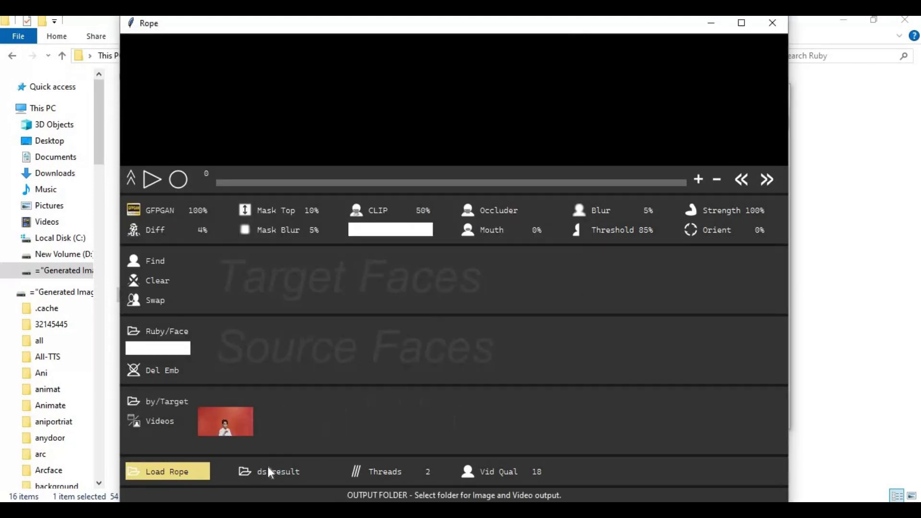
Set the output folder for saved images and videos to Rope-Ruby\Ruby\Result on the F: drive.
{"action": "left_click", "coordinate": [247, 469]}
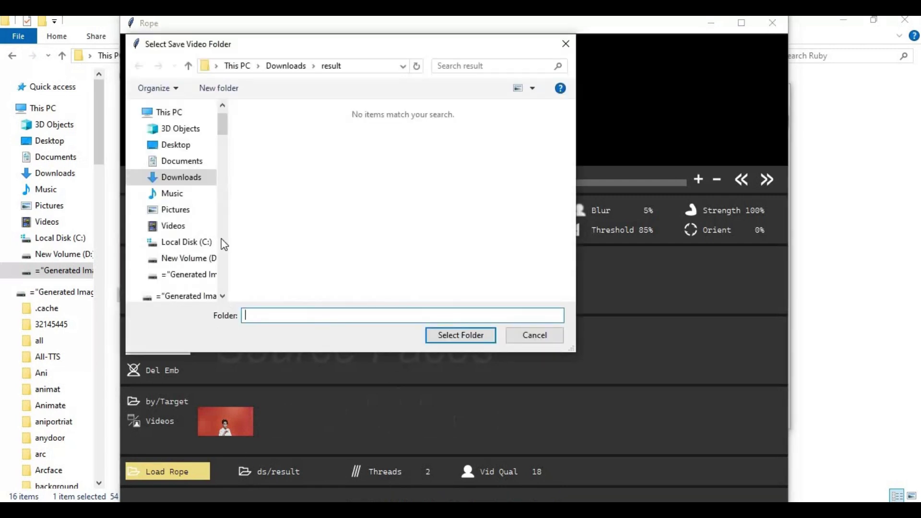
{"action": "left_click", "coordinate": [189, 66]}
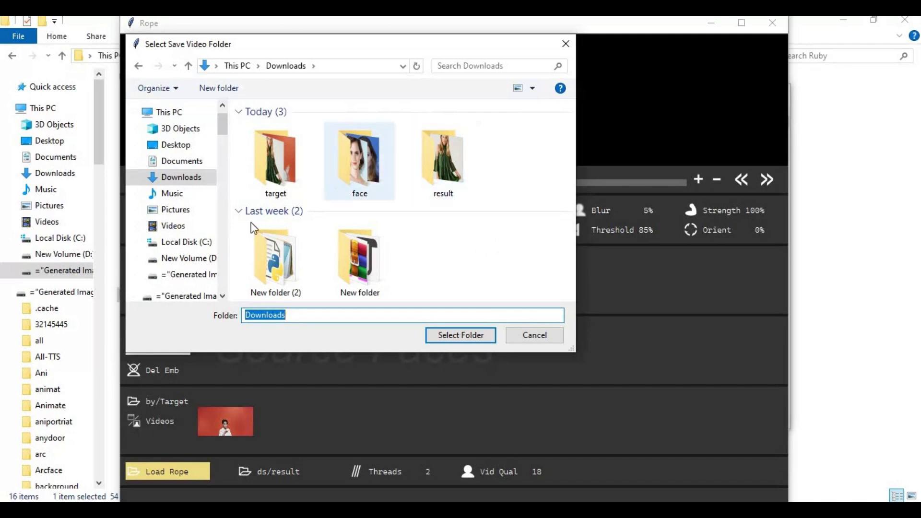
{"action": "left_click", "coordinate": [196, 275]}
{"action": "scroll", "coordinate": [467, 235], "scroll_direction": "down", "scroll_amount": 3}
{"action": "scroll", "coordinate": [468, 235], "scroll_direction": "down", "scroll_amount": 10}
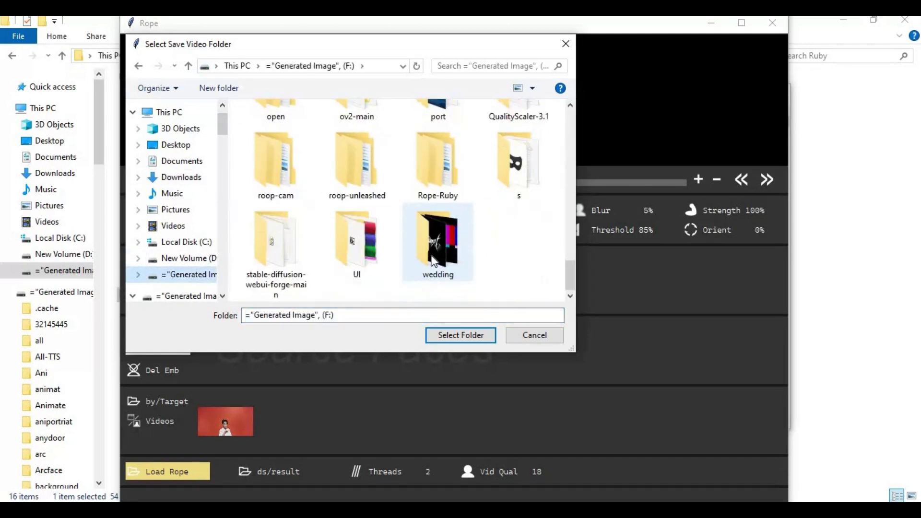
{"action": "double_click", "coordinate": [434, 174]}
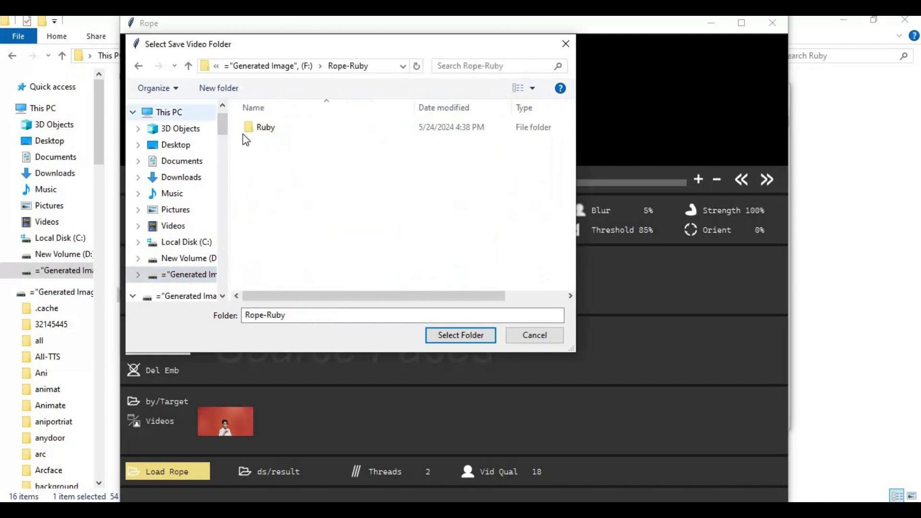
{"action": "double_click", "coordinate": [261, 130]}
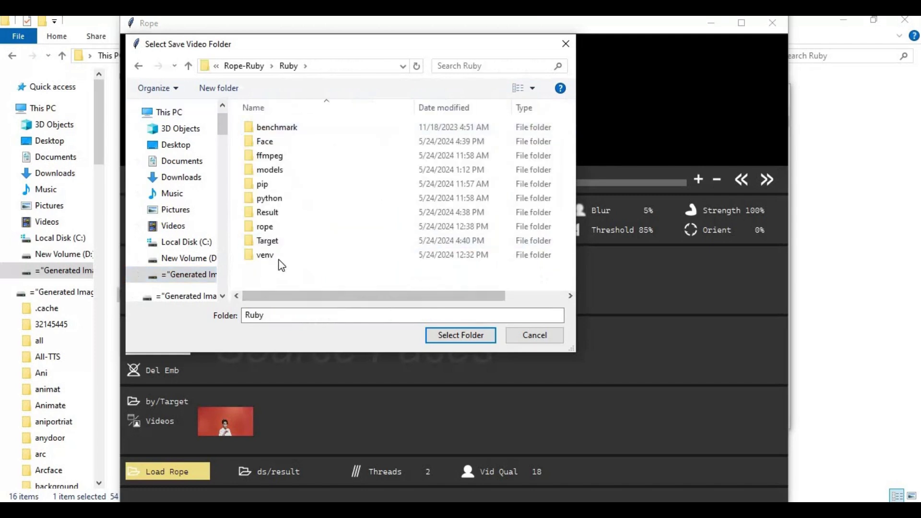
{"action": "double_click", "coordinate": [277, 212]}
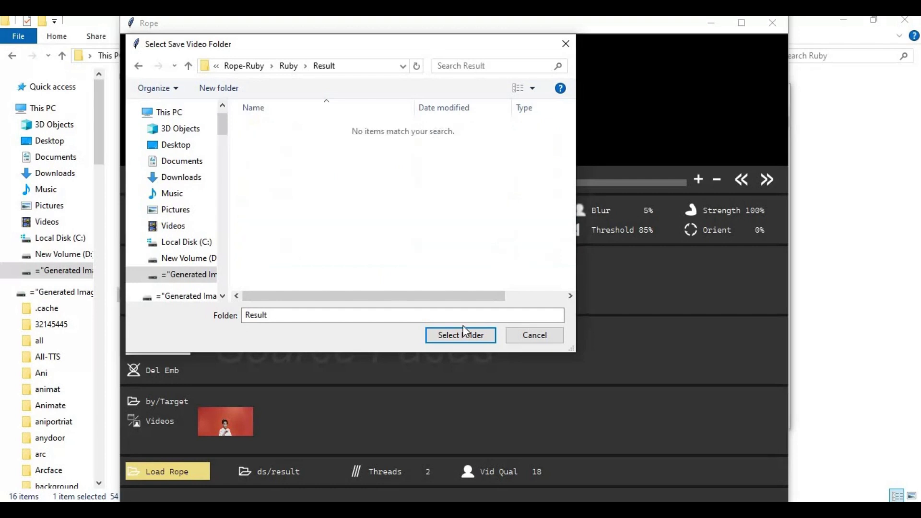
{"action": "left_click", "coordinate": [461, 335]}
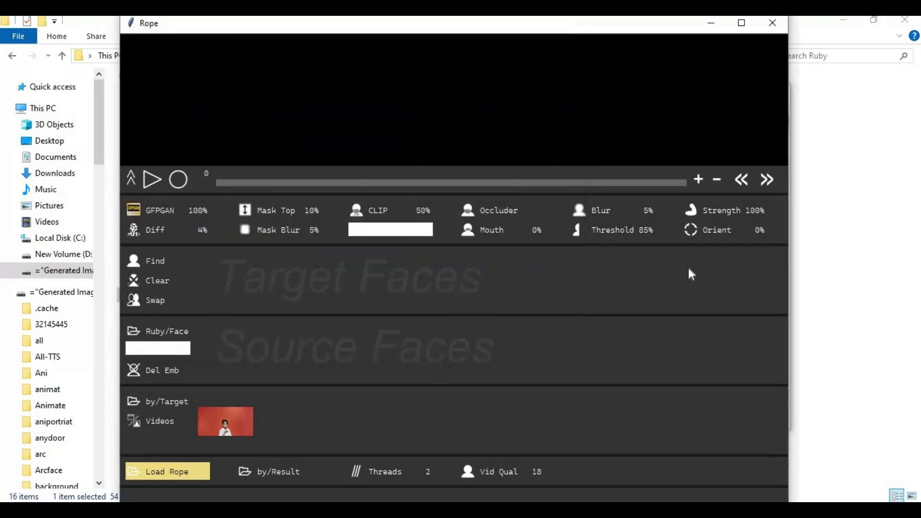
Load Rope with the chosen folders, and show the target images to open image (9).png in the preview.
{"action": "left_click", "coordinate": [156, 474]}
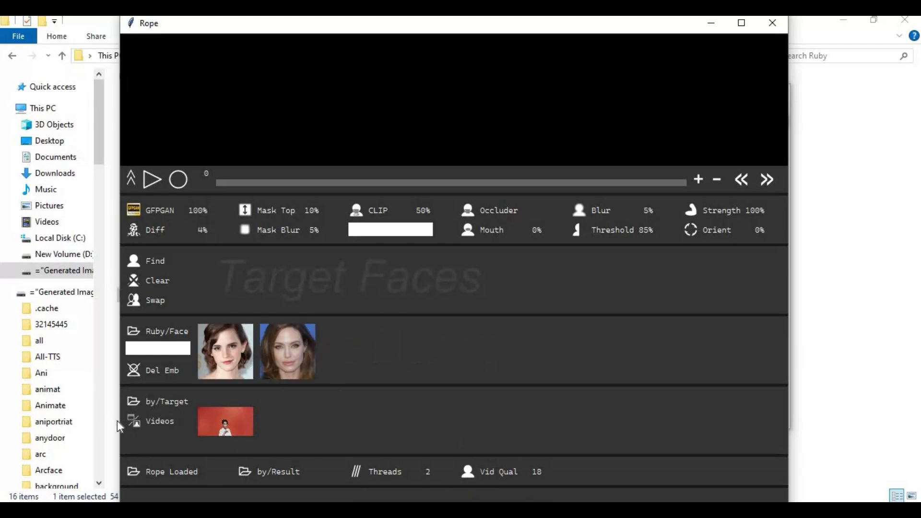
{"action": "left_click", "coordinate": [137, 422]}
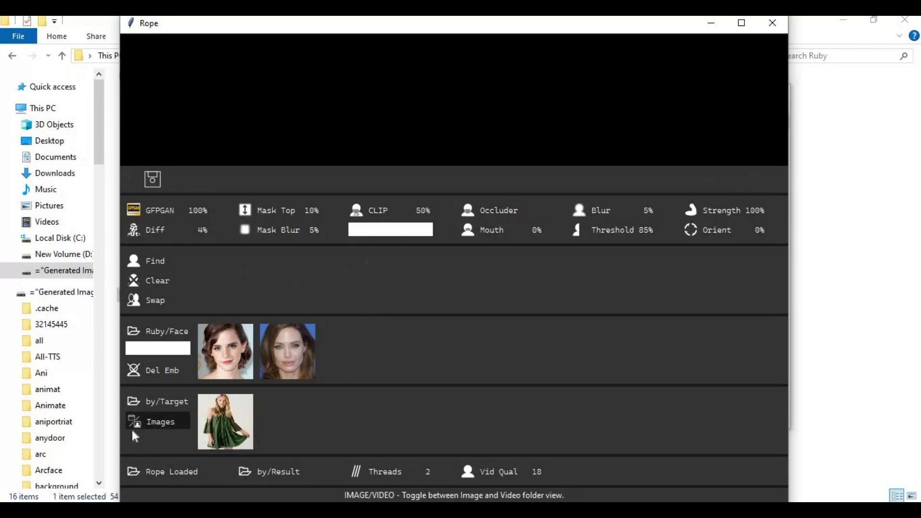
{"action": "left_click", "coordinate": [133, 428]}
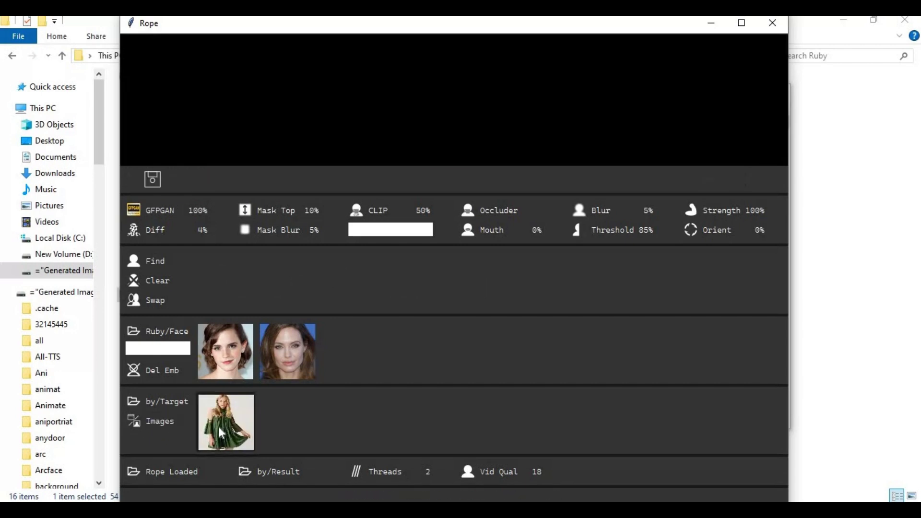
{"action": "left_click", "coordinate": [222, 434]}
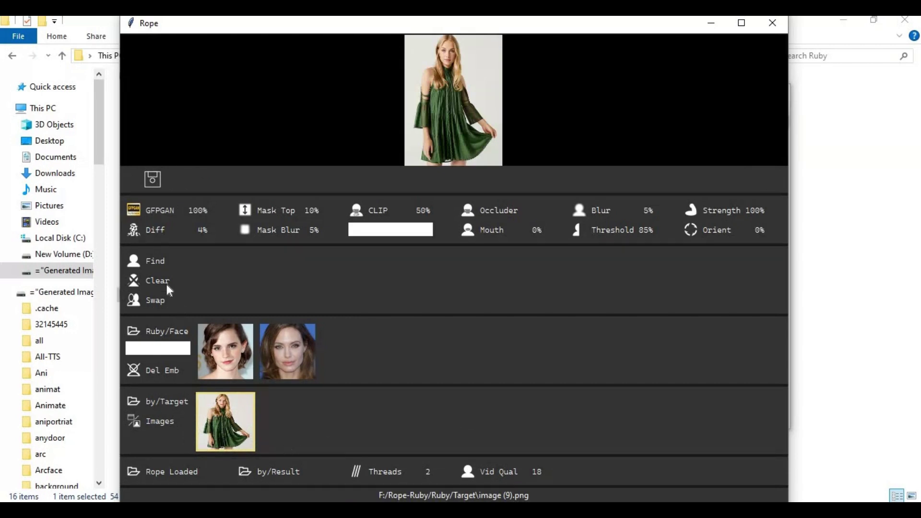
Find the face in the target image, swap it with the second source face, and enable GFPGAN enhancement.
{"action": "left_click", "coordinate": [153, 262]}
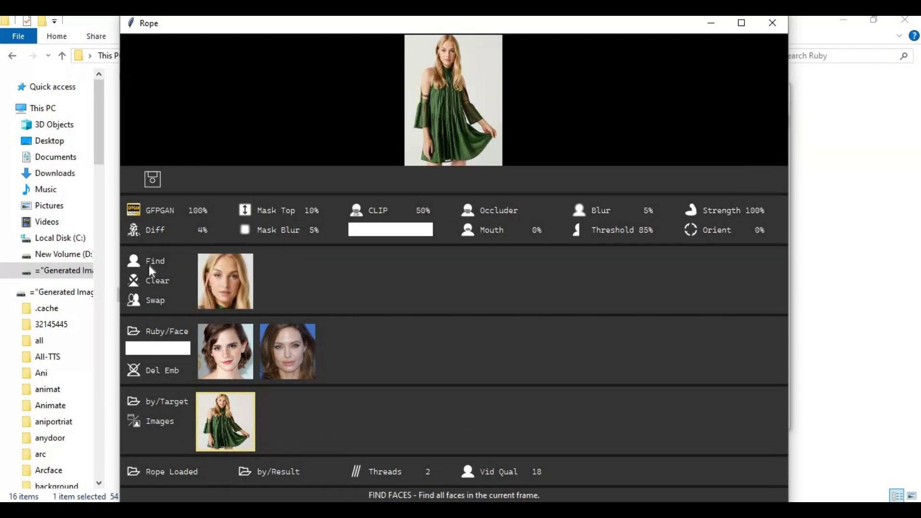
{"action": "left_click", "coordinate": [220, 281]}
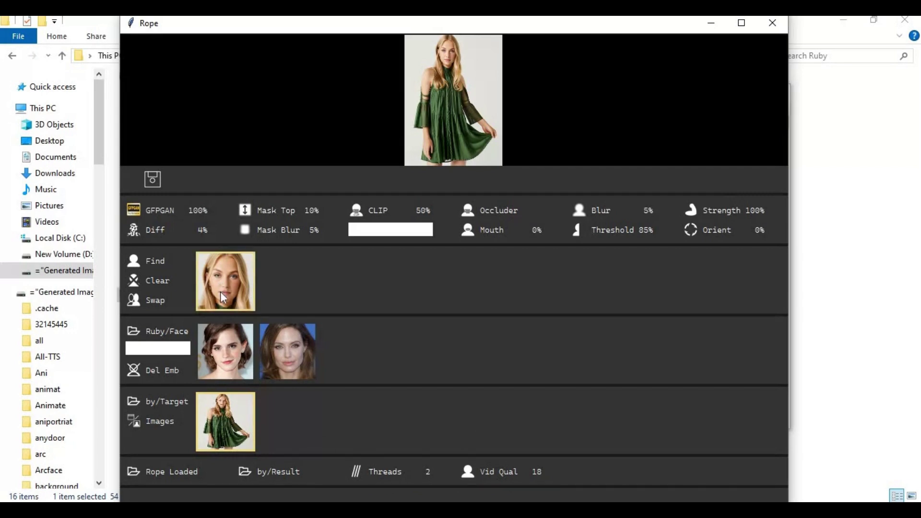
{"action": "left_click", "coordinate": [293, 363]}
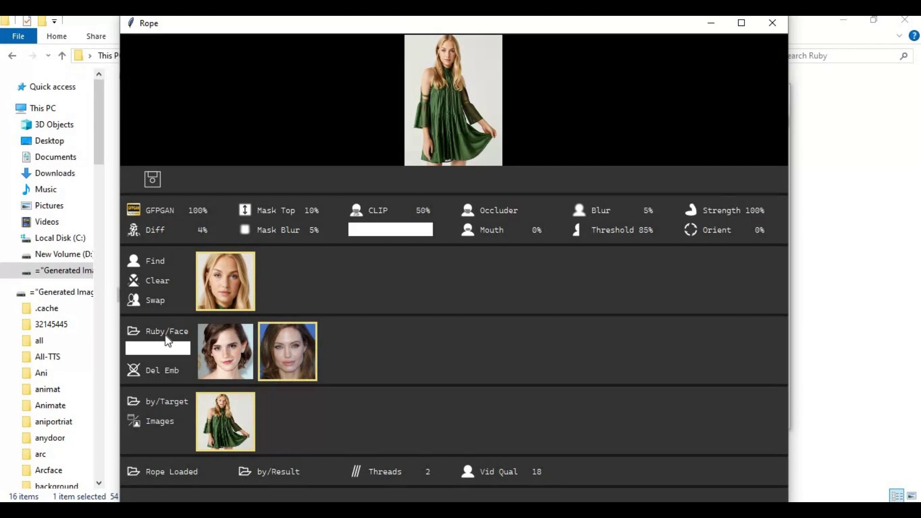
{"action": "left_click", "coordinate": [145, 301]}
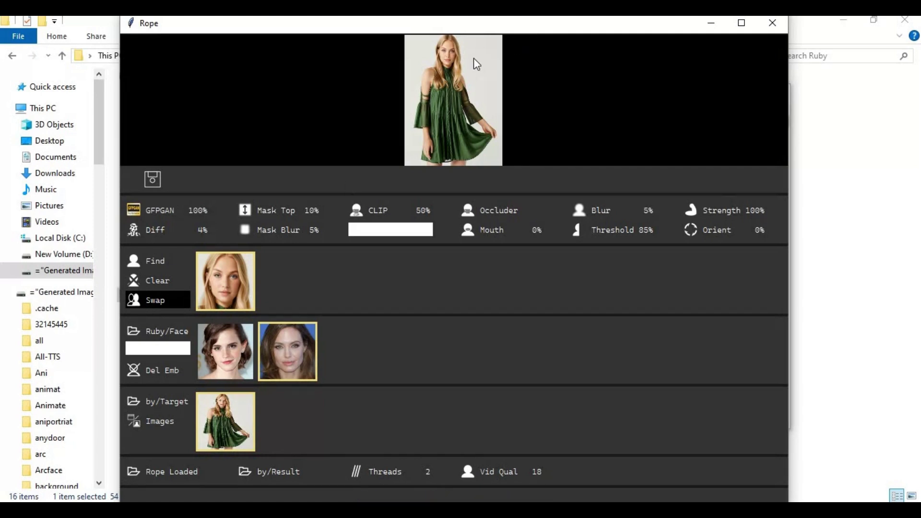
{"action": "left_click", "coordinate": [157, 209]}
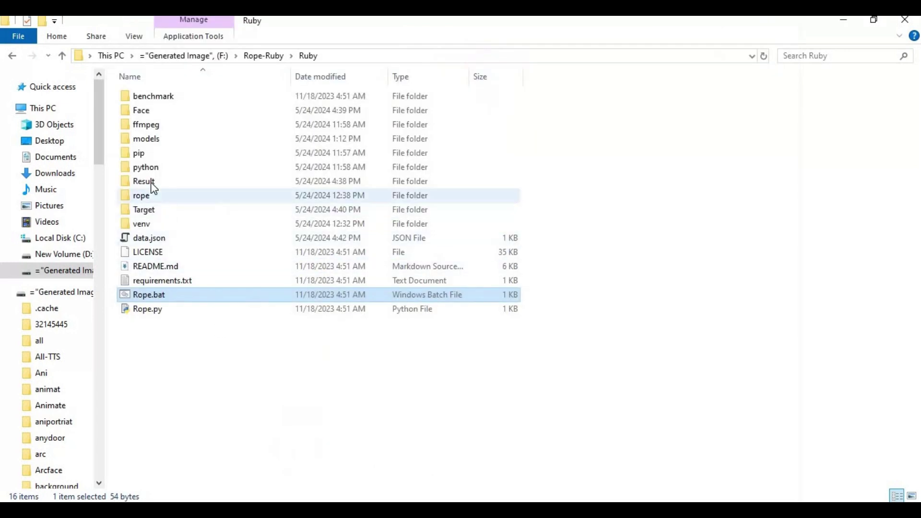
In File Explorer, open the swapped image in the Result folder to examine it, then return to Rope.
{"action": "left_click", "coordinate": [152, 184]}
{"action": "double_click", "coordinate": [153, 187]}
{"action": "double_click", "coordinate": [163, 108]}
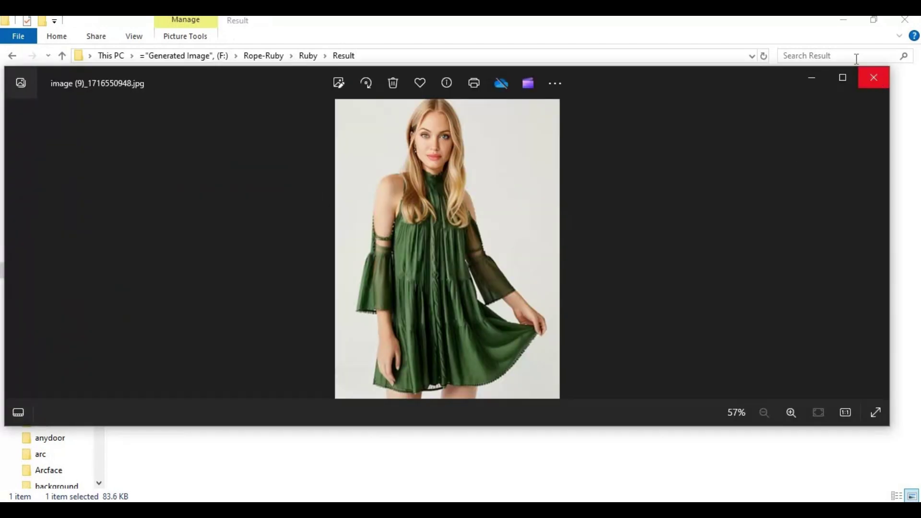
{"action": "left_click", "coordinate": [875, 78]}
{"action": "left_click", "coordinate": [842, 20]}
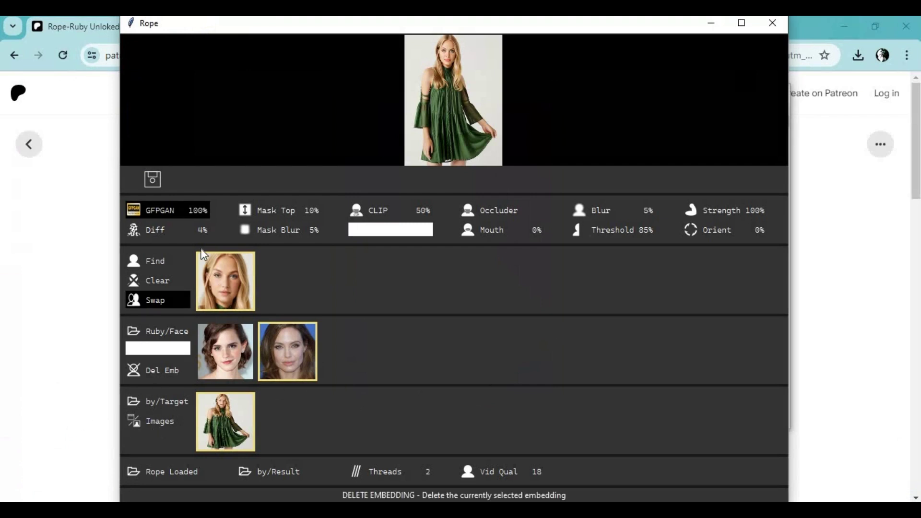
Turn off GFPGAN and switch the targets to videos, loading the clip with the red background.
{"action": "left_click", "coordinate": [168, 209]}
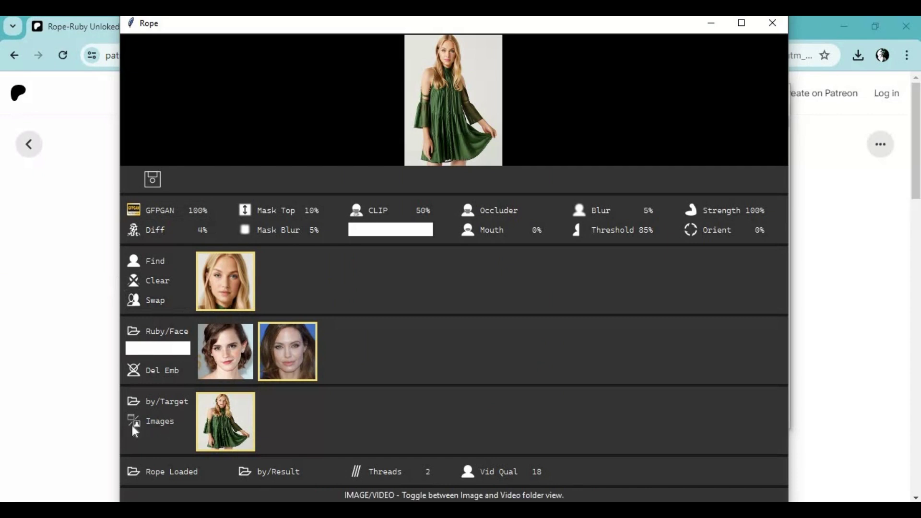
{"action": "left_click", "coordinate": [160, 435]}
{"action": "left_click", "coordinate": [226, 421]}
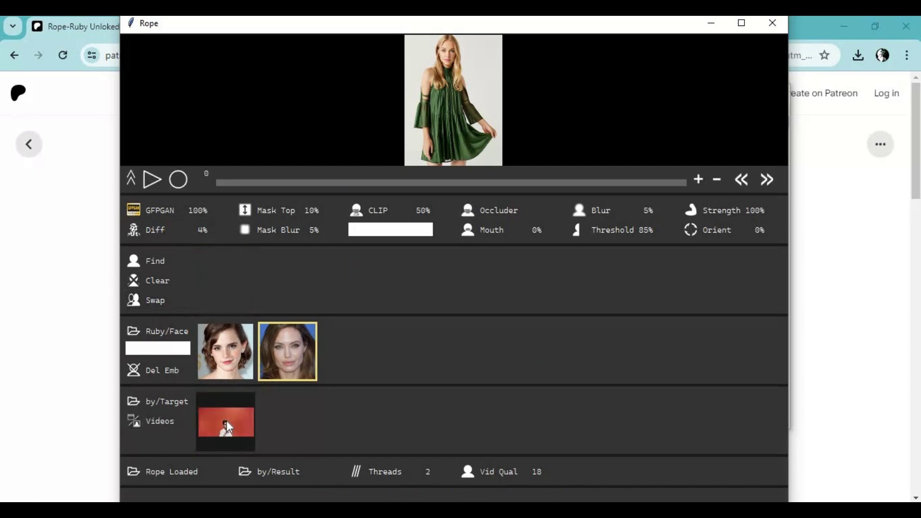
Find the face in the video frame, assign the second source face to it, and enable Swap.
{"action": "left_click", "coordinate": [155, 262]}
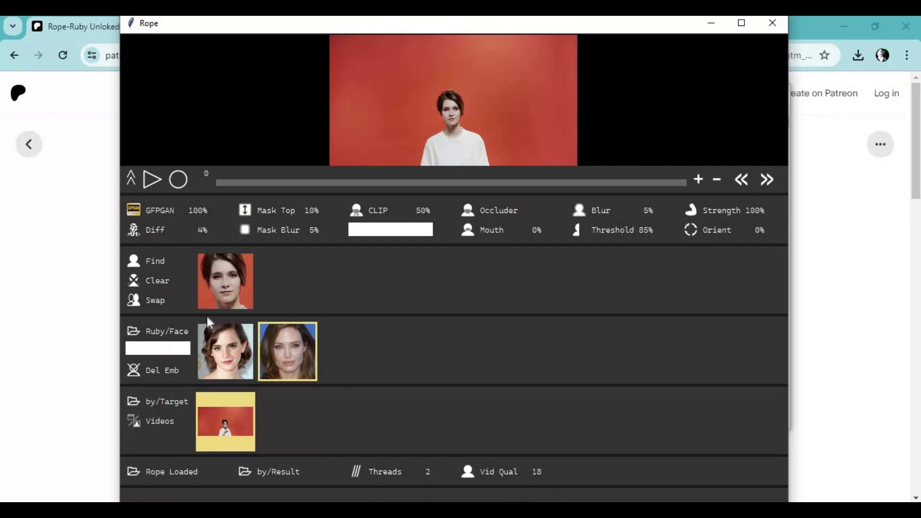
{"action": "left_click", "coordinate": [231, 287]}
{"action": "left_click", "coordinate": [292, 355]}
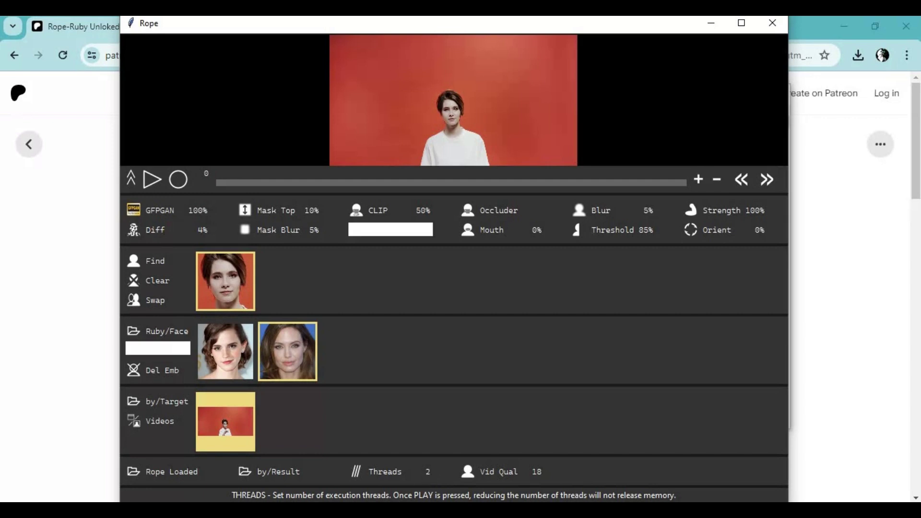
{"action": "left_click", "coordinate": [157, 301]}
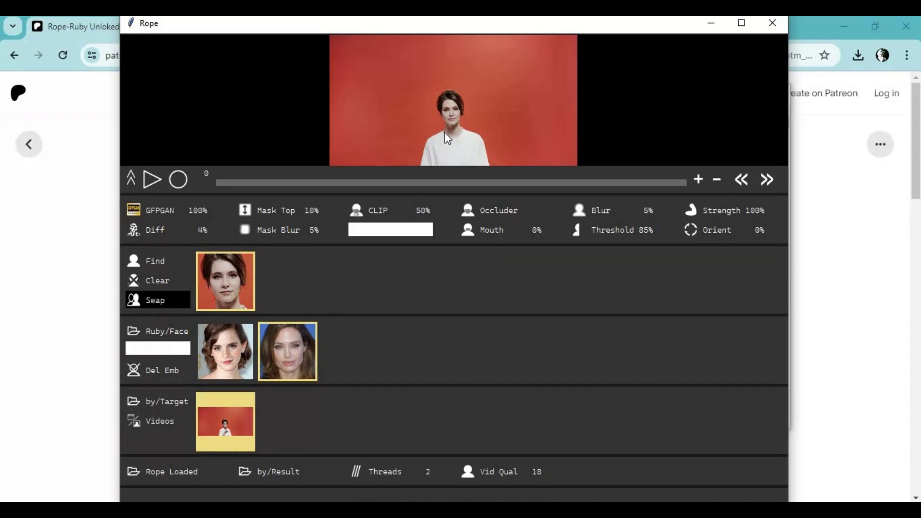
Record the face-swapped video while it plays, changing the assigned source to the first face during the recording.
{"action": "left_click", "coordinate": [178, 181]}
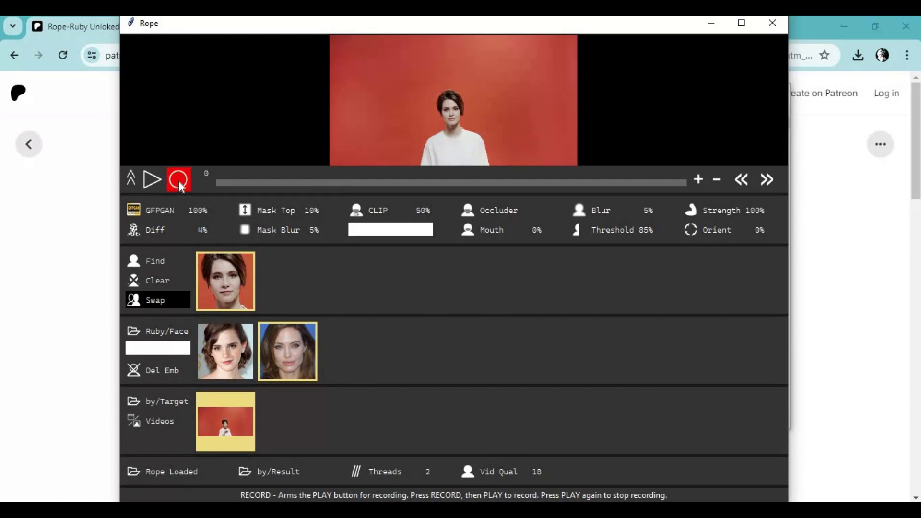
{"action": "left_click", "coordinate": [150, 180]}
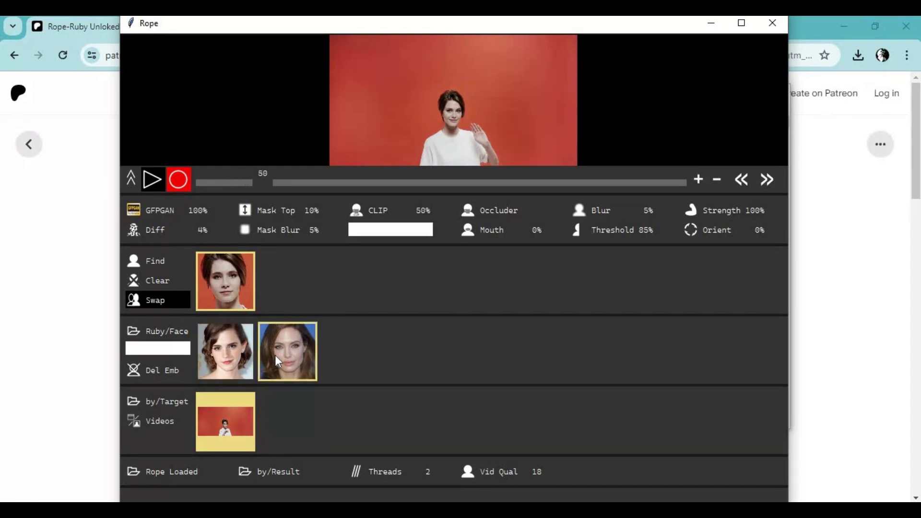
{"action": "left_click", "coordinate": [229, 360]}
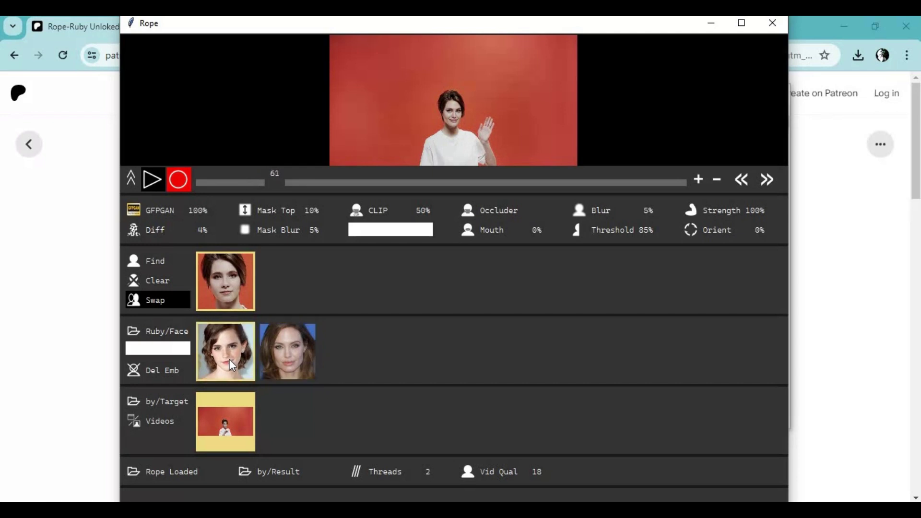
Switch the assigned source to the second face, enter "glasses" as the CLIP text, and toggle CLIP masking on and off while recording.
{"action": "left_click", "coordinate": [259, 358]}
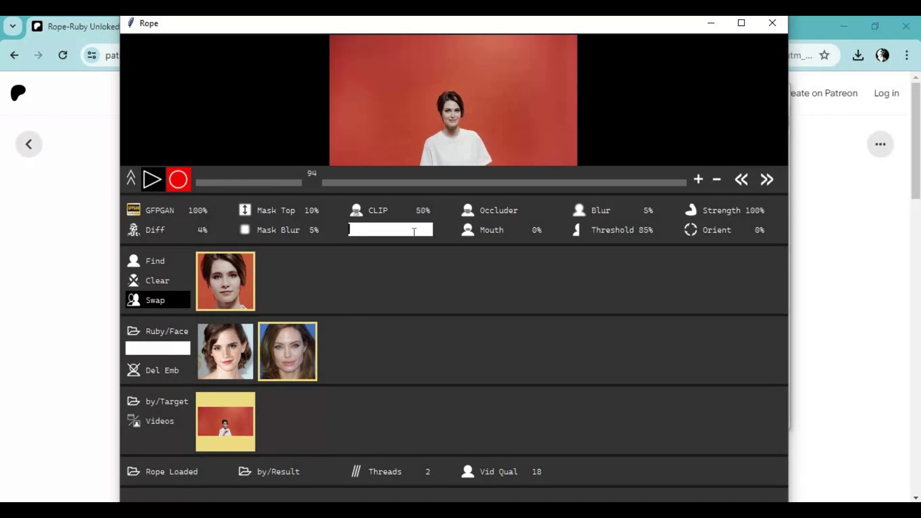
{"action": "type", "text": "glasse"}
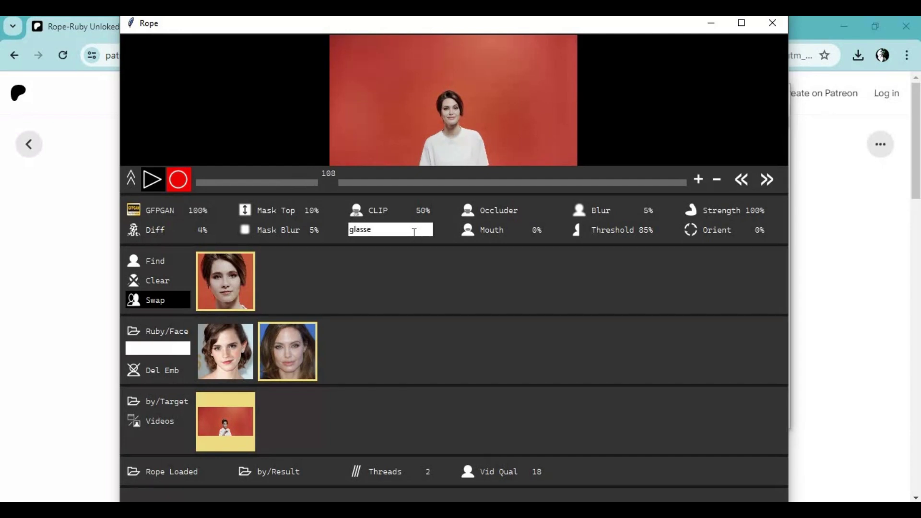
{"action": "type", "text": "s"}
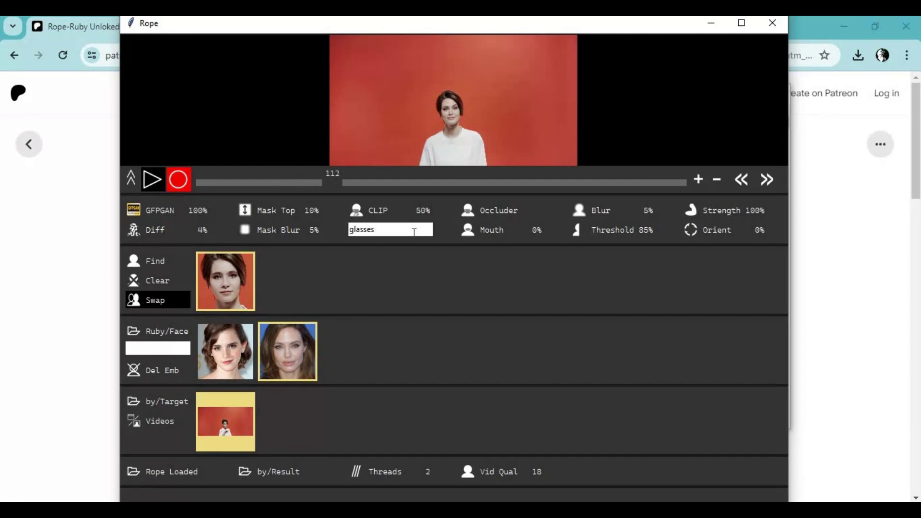
{"action": "left_click", "coordinate": [371, 209]}
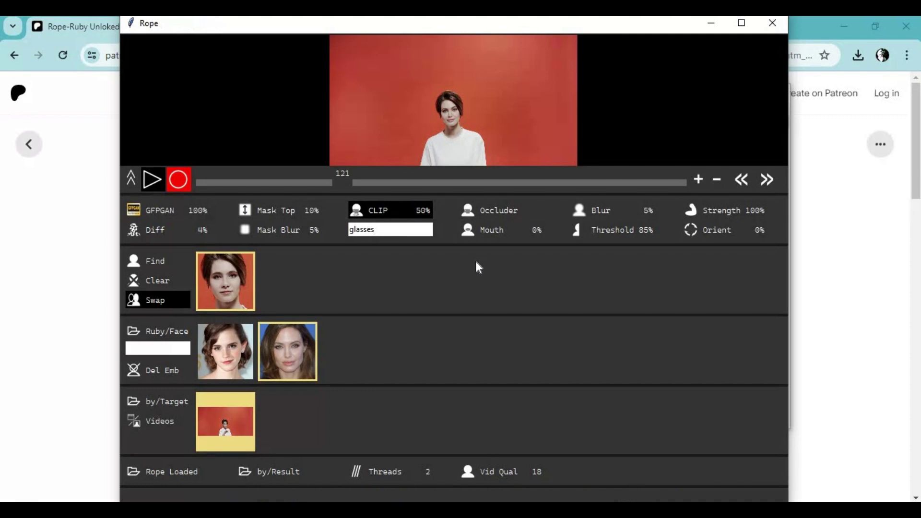
{"action": "left_click", "coordinate": [401, 211]}
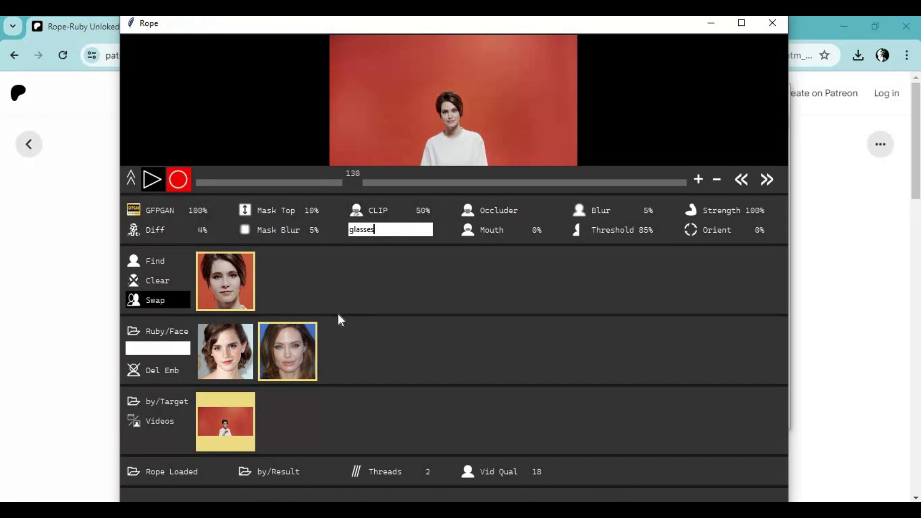
Enable GFPGAN at 80% for the rest of the clip and stop the recording.
{"action": "left_click", "coordinate": [179, 210]}
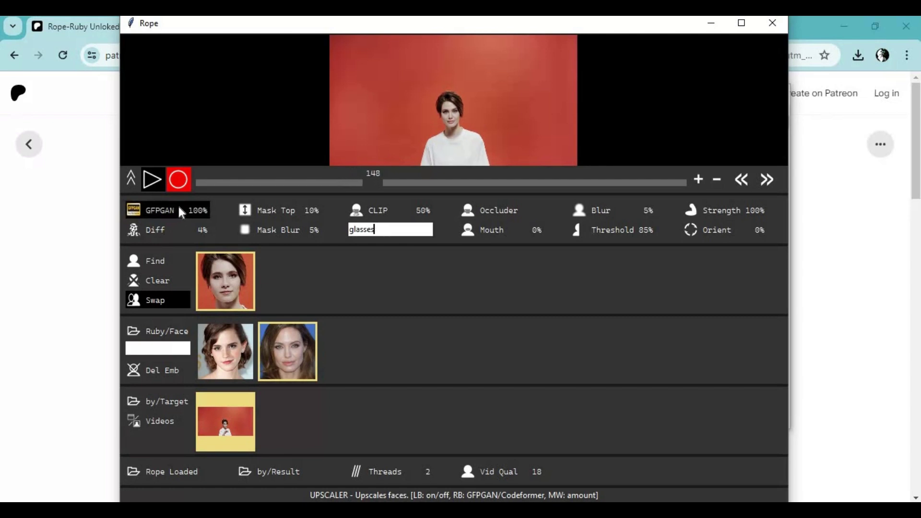
{"action": "scroll", "coordinate": [183, 211], "scroll_direction": "down", "scroll_amount": 3}
{"action": "scroll", "coordinate": [182, 211], "scroll_direction": "up", "scroll_amount": 1}
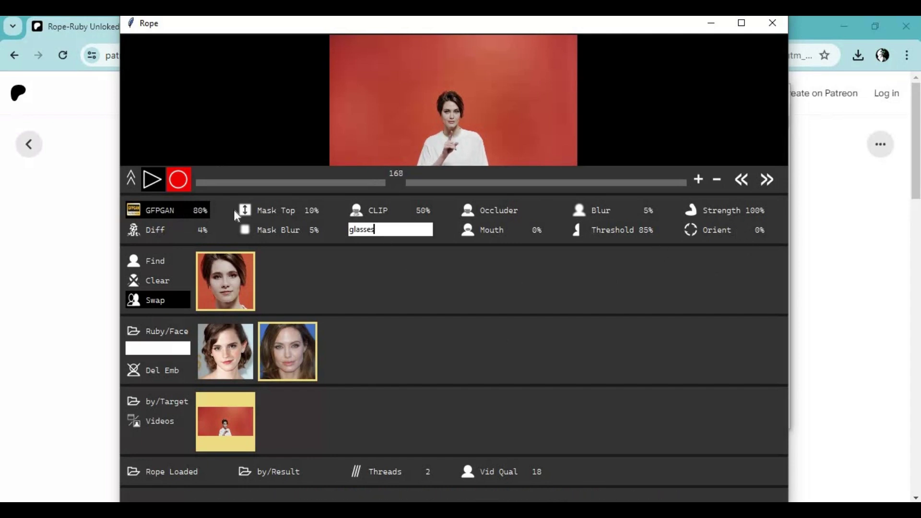
{"action": "left_click", "coordinate": [183, 184]}
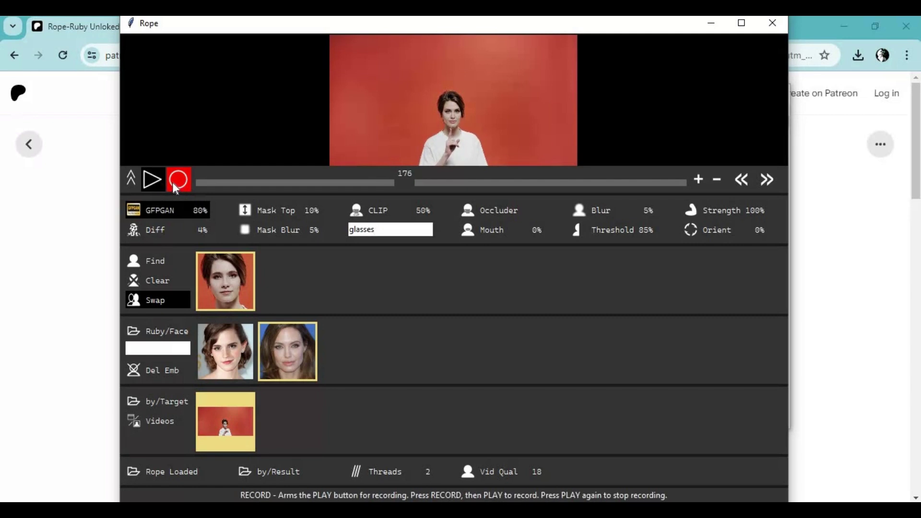
{"action": "left_click", "coordinate": [149, 184]}
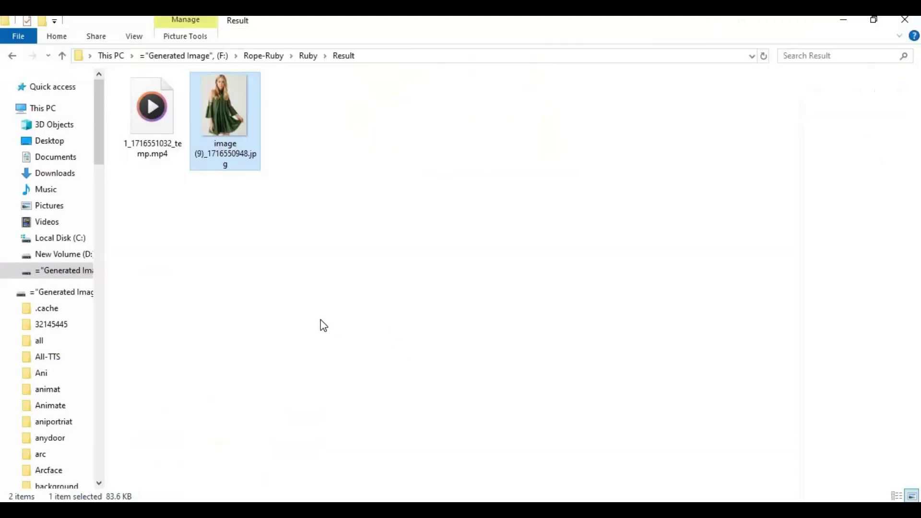
In File Explorer, open the recorded face-swap video in the Result folder to examine it.
{"action": "left_click", "coordinate": [319, 323]}
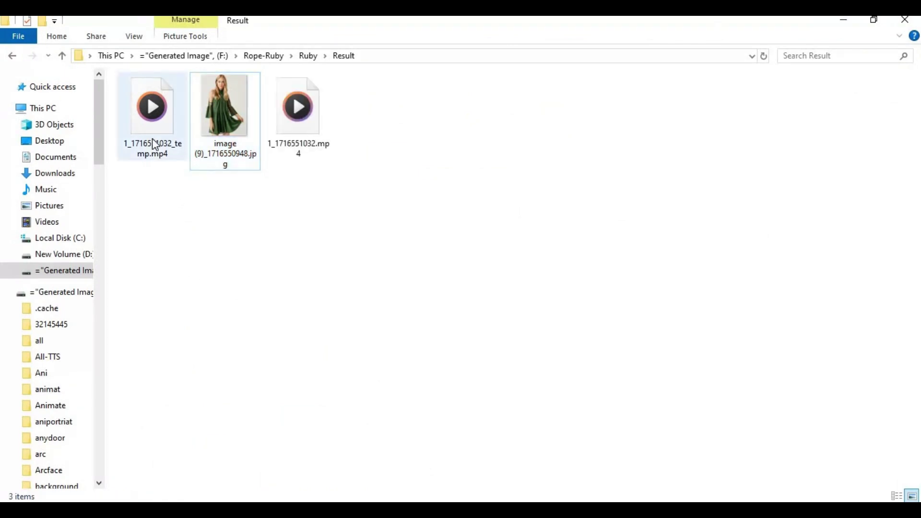
{"action": "left_click", "coordinate": [171, 135]}
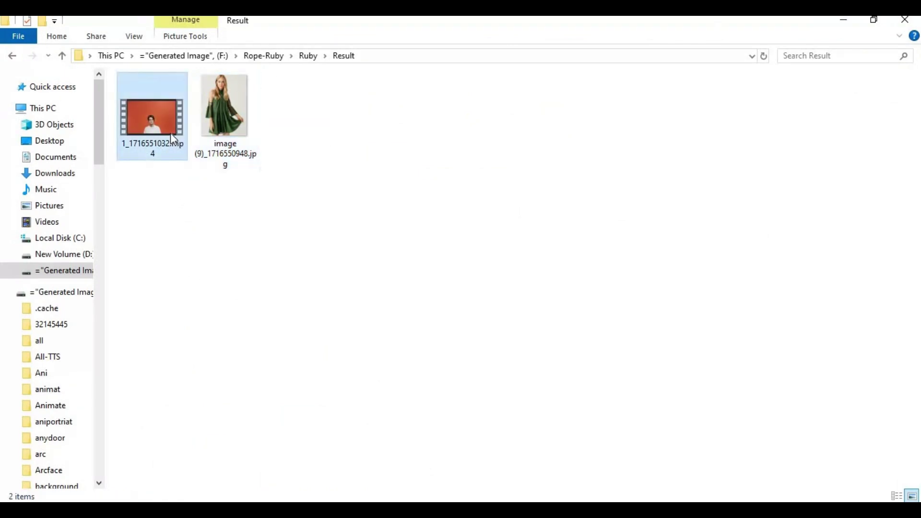
{"action": "double_click", "coordinate": [171, 135]}
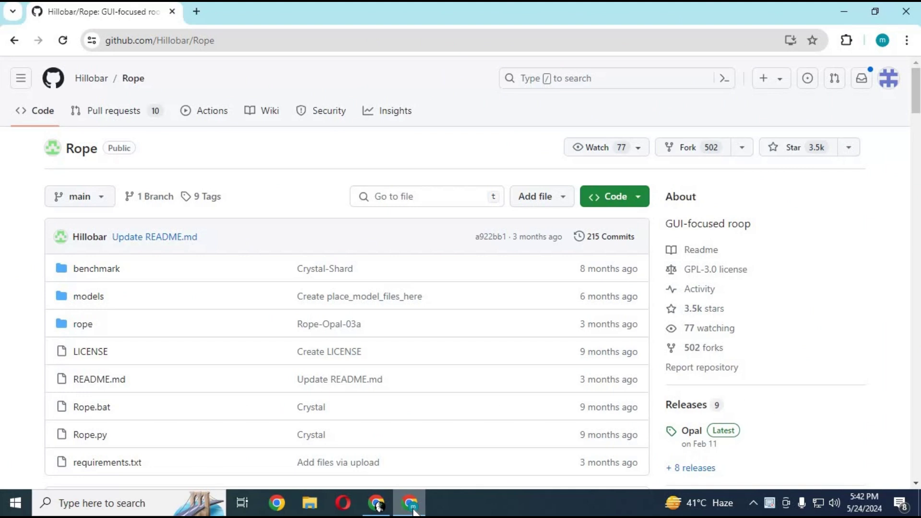
In the browser, open the Ruby release of the Hillobar/Rope GitHub repository and examine its downloadable assets and source code.
{"action": "left_click", "coordinate": [248, 41]}
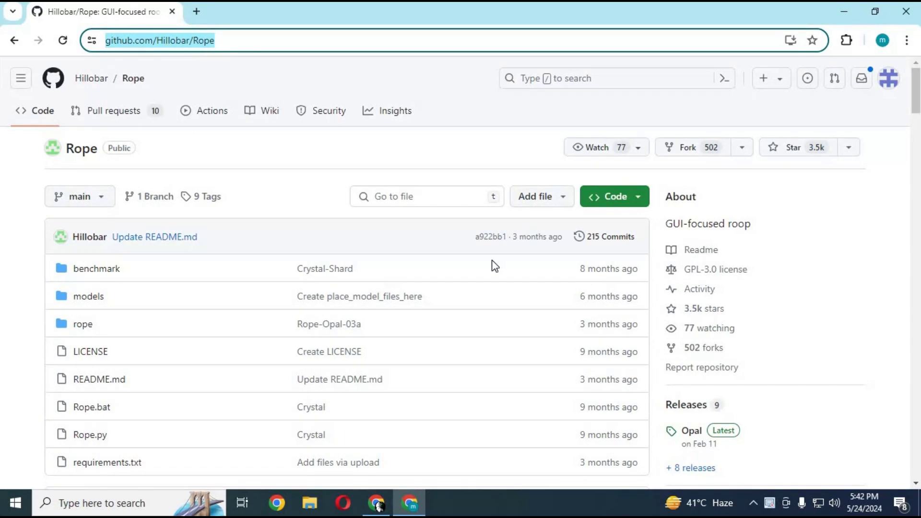
{"action": "scroll", "coordinate": [493, 264], "scroll_direction": "down", "scroll_amount": 3}
{"action": "scroll", "coordinate": [494, 266], "scroll_direction": "up", "scroll_amount": 1}
{"action": "scroll", "coordinate": [495, 268], "scroll_direction": "down", "scroll_amount": 3}
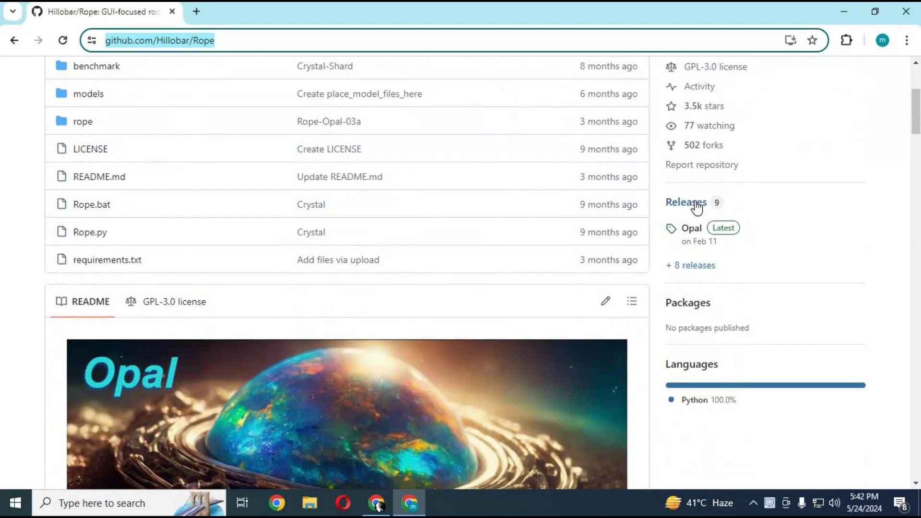
{"action": "left_click", "coordinate": [704, 205]}
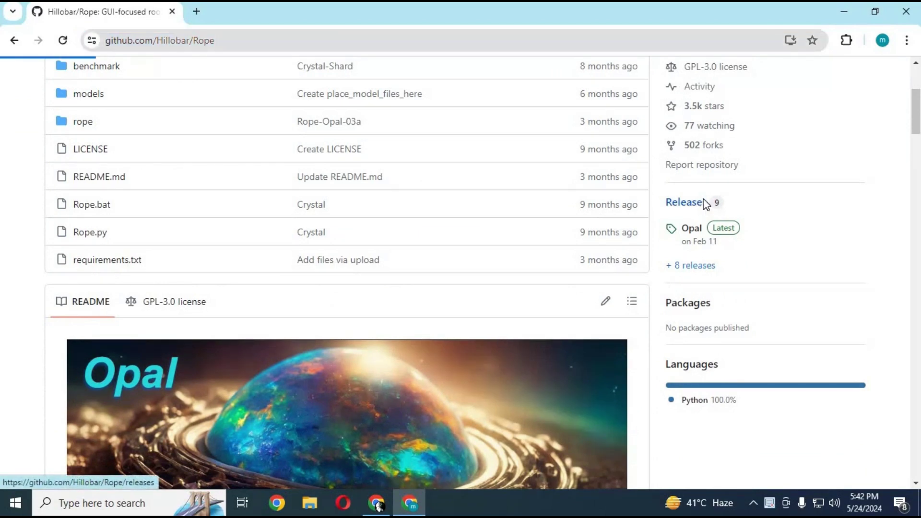
{"action": "scroll", "coordinate": [471, 261], "scroll_direction": "down", "scroll_amount": 17}
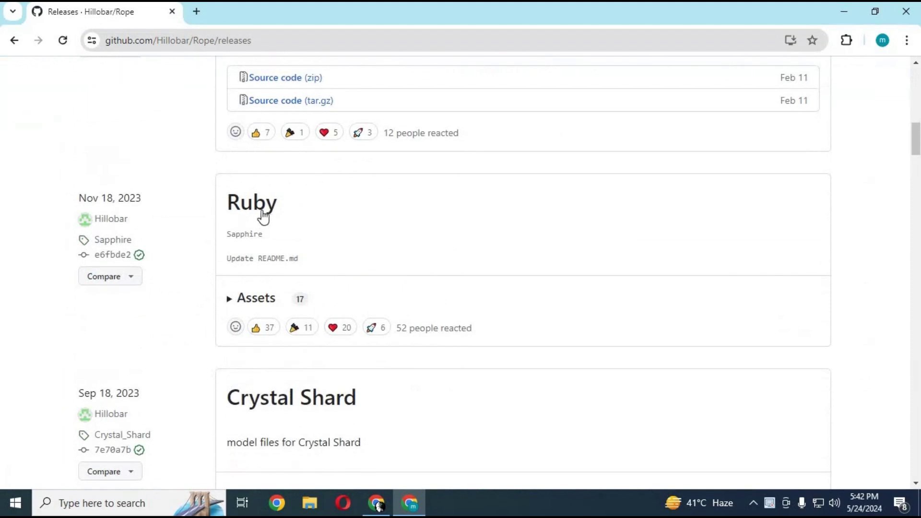
{"action": "left_click", "coordinate": [253, 212]}
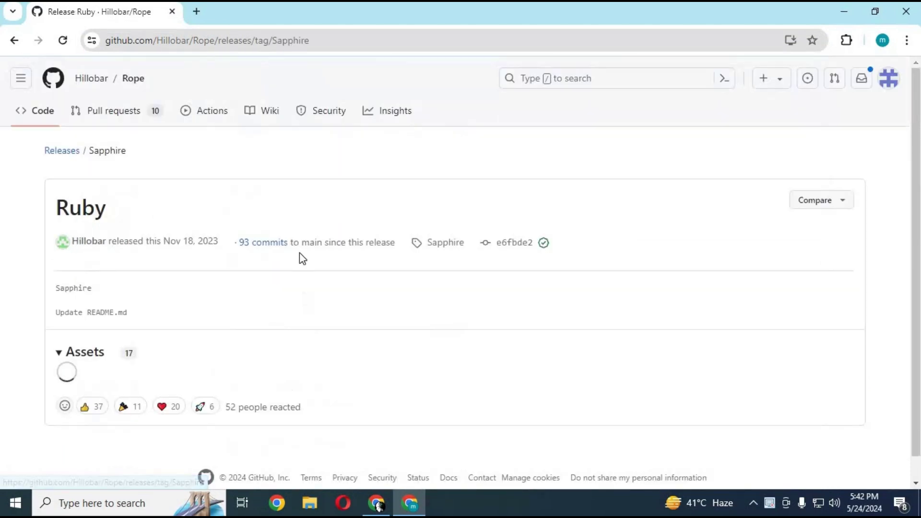
{"action": "scroll", "coordinate": [298, 257], "scroll_direction": "down", "scroll_amount": 8}
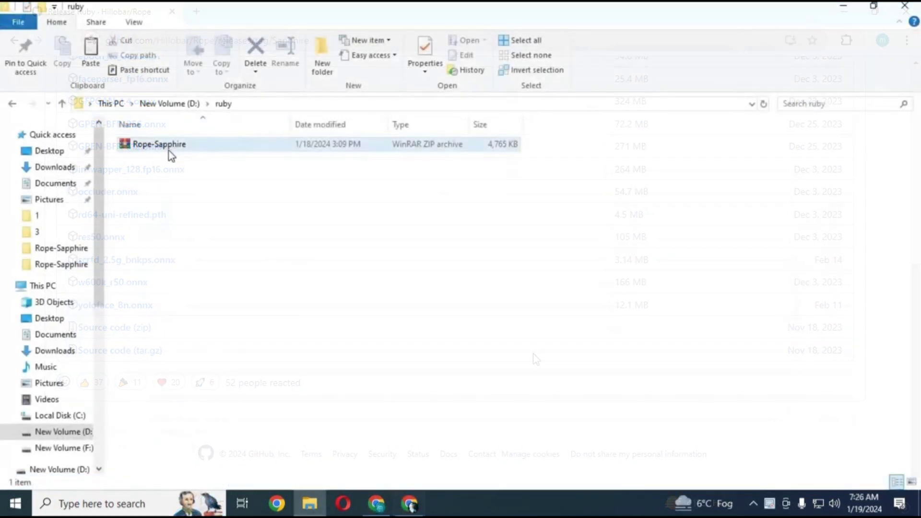
In File Explorer, extract the Rope-Sapphire archive into D:\ruby and open the extracted folder.
{"action": "right_click", "coordinate": [166, 145]}
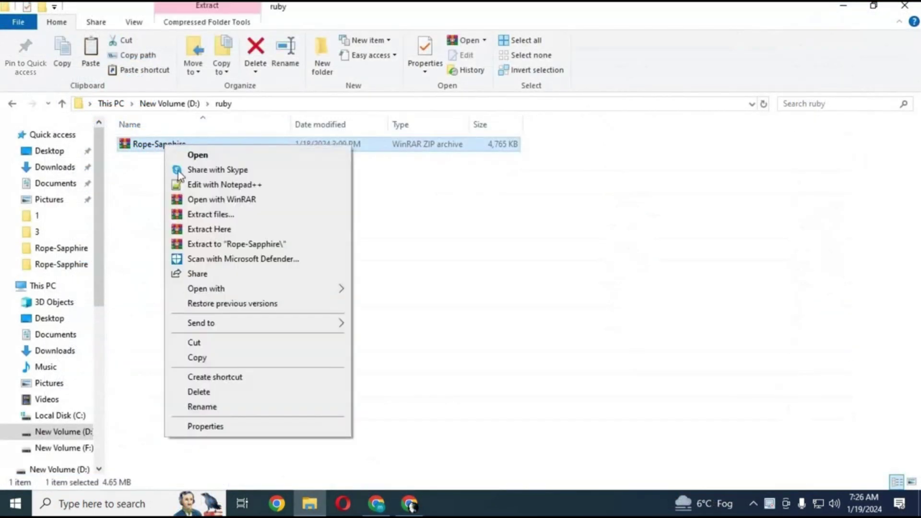
{"action": "left_click", "coordinate": [255, 230]}
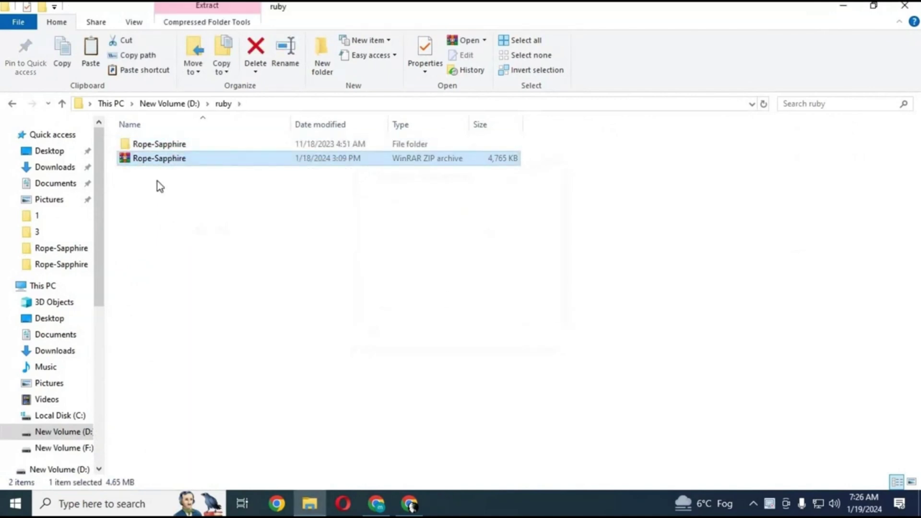
{"action": "double_click", "coordinate": [155, 146]}
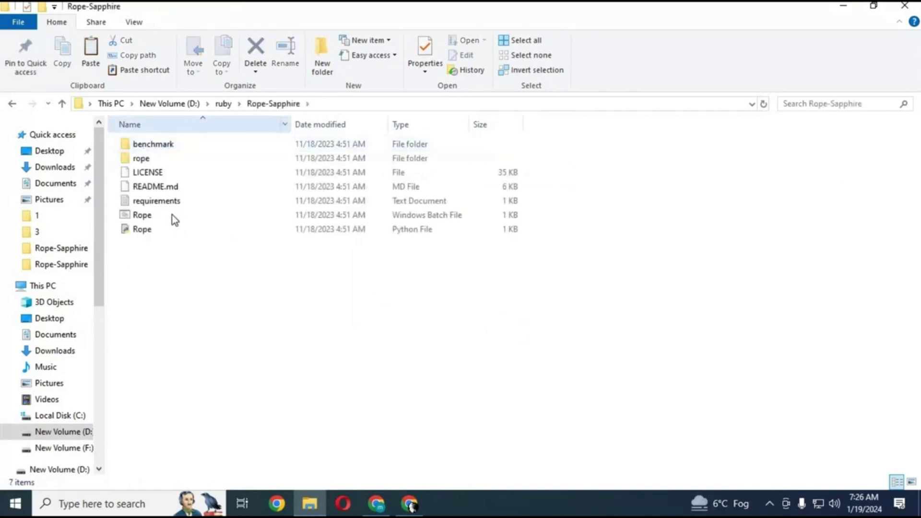
Launch Anaconda Prompt as administrator and move its window toward the middle of the desktop.
{"action": "left_click", "coordinate": [139, 504]}
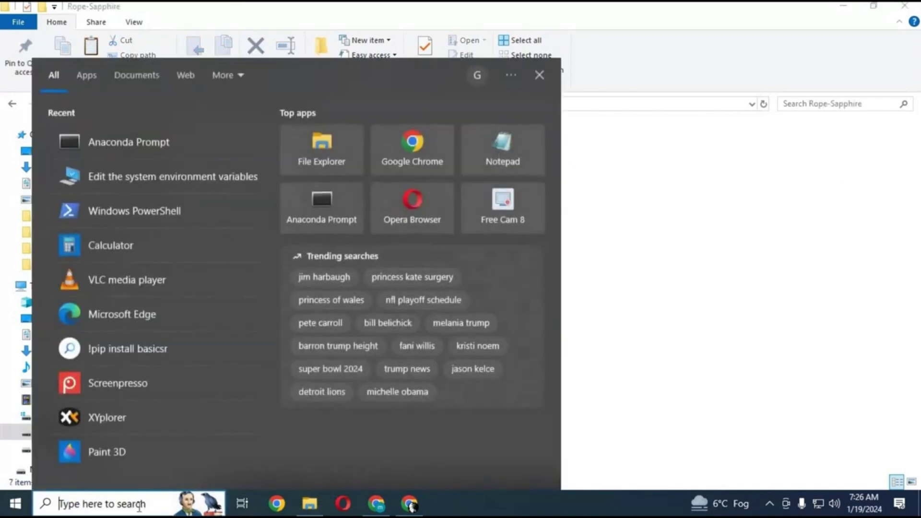
{"action": "type", "text": "a"}
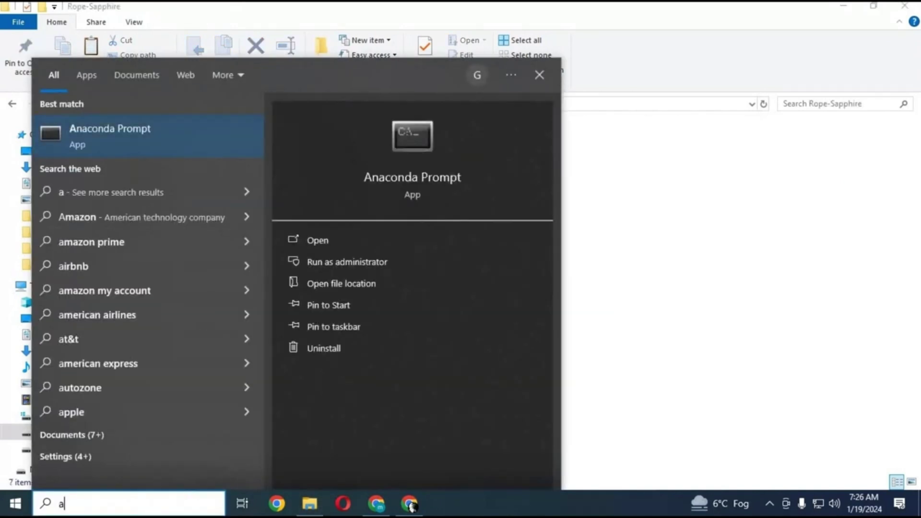
{"action": "left_click", "coordinate": [325, 264]}
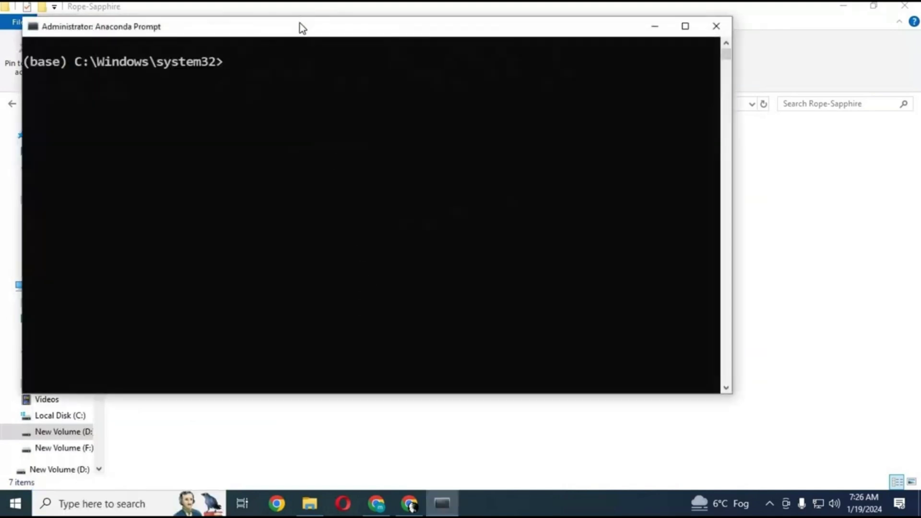
{"action": "left_click_drag", "start_coordinate": [326, 37], "coordinate": [456, 62]}
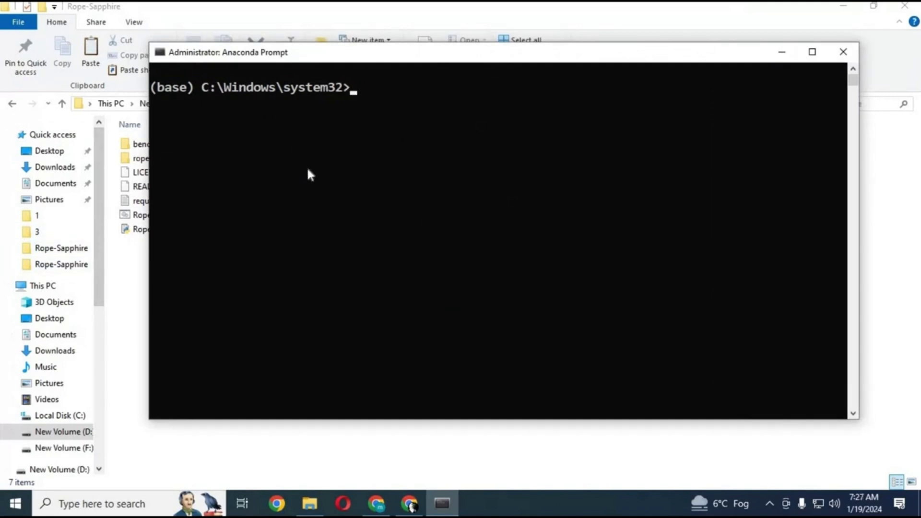
Switch the prompt to drive D and change directory to D:\ruby\Rope-Sapphire, using the path copied from File Explorer.
{"action": "type", "text": "d:,"}
{"action": "key", "text": "Return"}
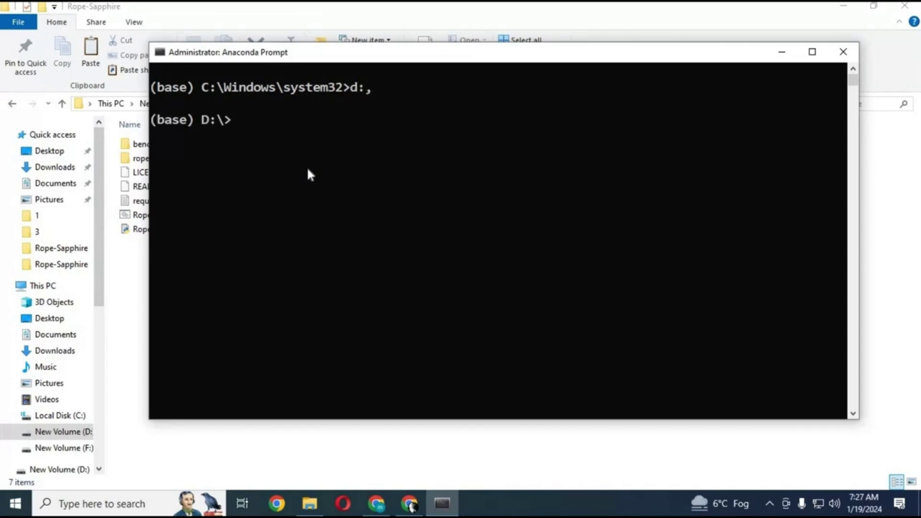
{"action": "type", "text": "cd"}
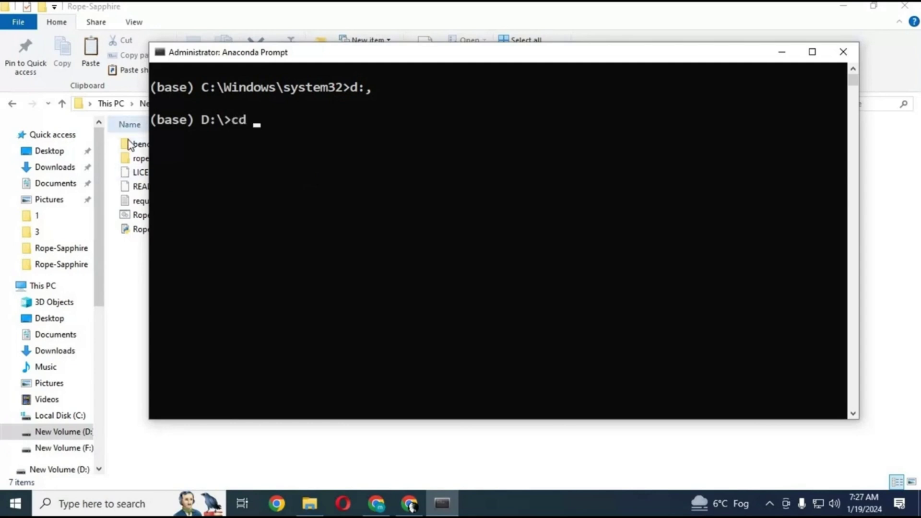
{"action": "left_click", "coordinate": [136, 401]}
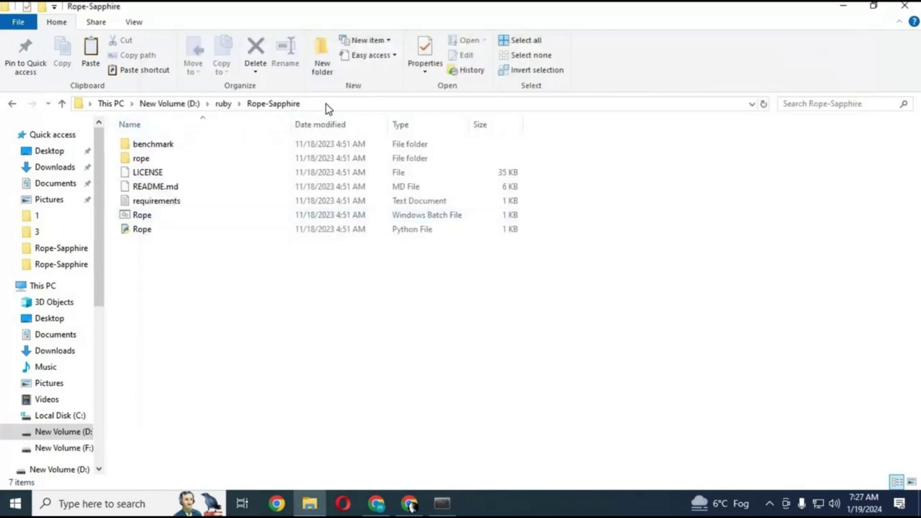
{"action": "left_click", "coordinate": [244, 103]}
{"action": "right_click", "coordinate": [161, 106]}
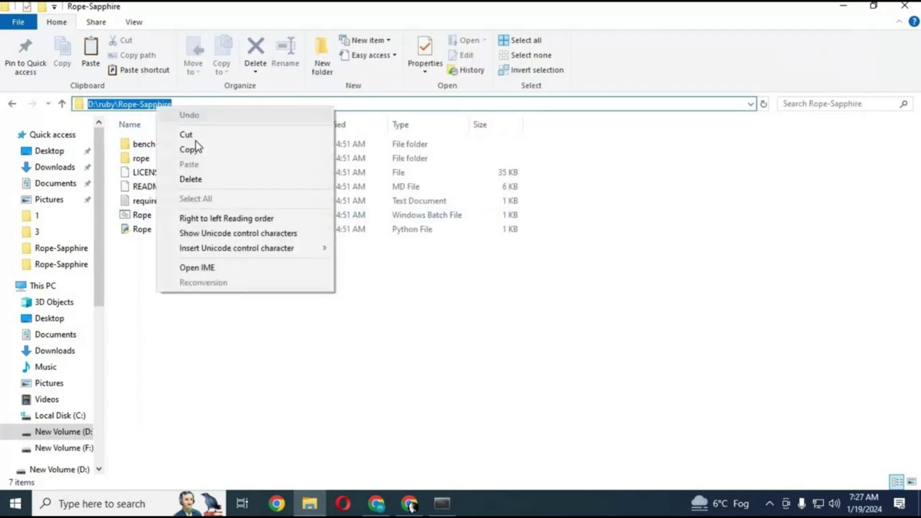
{"action": "left_click", "coordinate": [194, 149]}
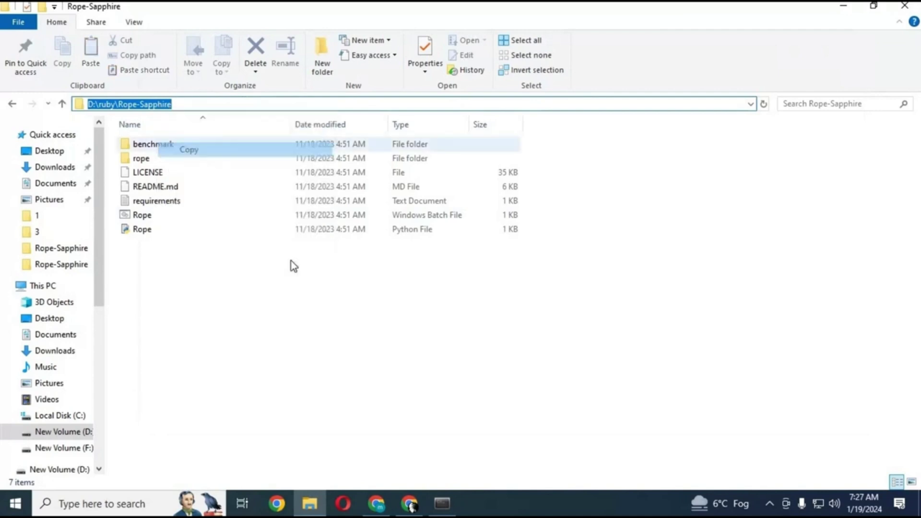
{"action": "left_click", "coordinate": [440, 504]}
{"action": "key", "text": "ctrl+v"}
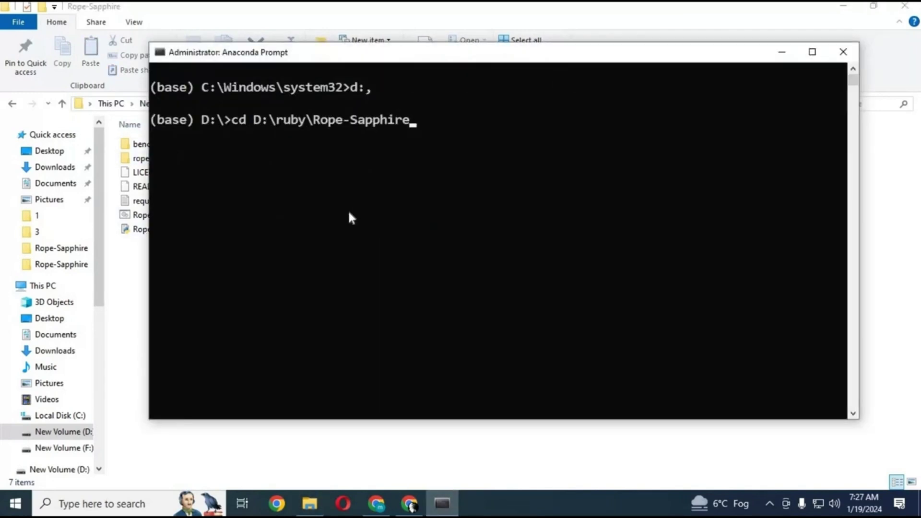
{"action": "key", "text": "Return"}
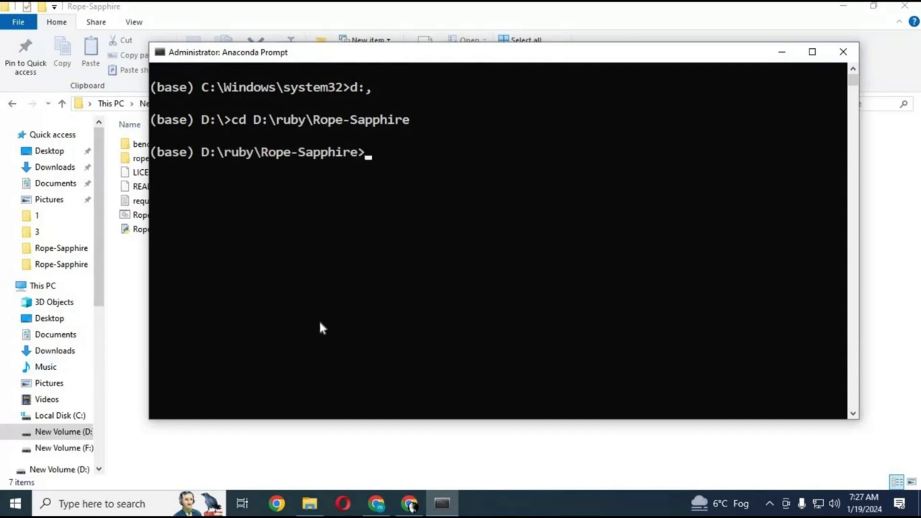
Create a Python virtual environment with the command python -m venv venv.
{"action": "type", "text": "python -m"}
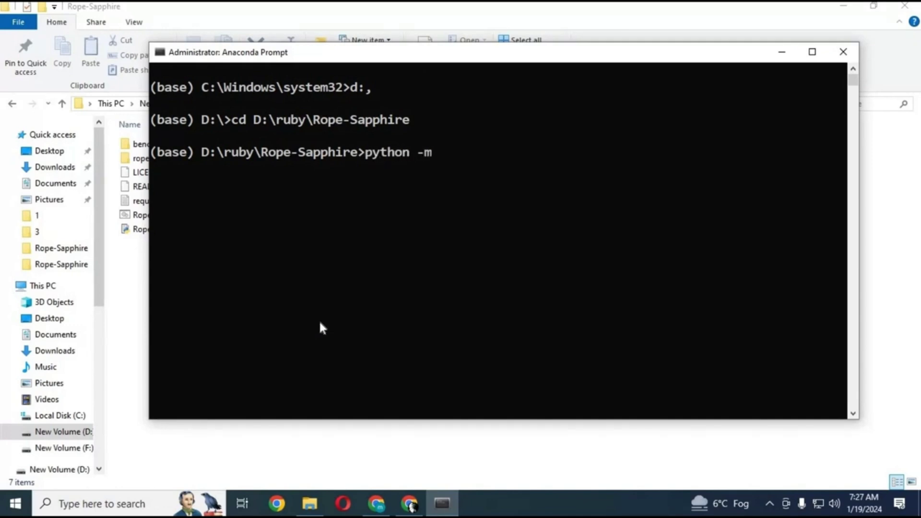
{"action": "type", "text": " venv venv"}
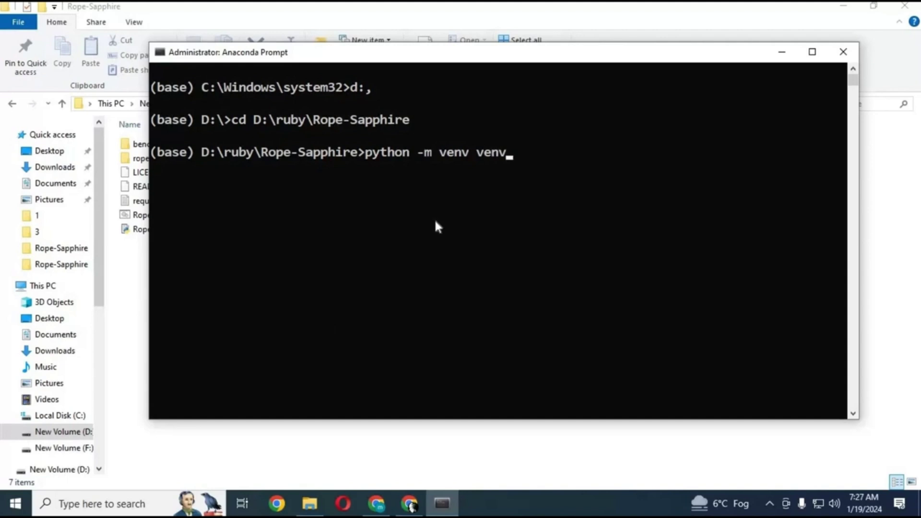
{"action": "key", "text": "Return"}
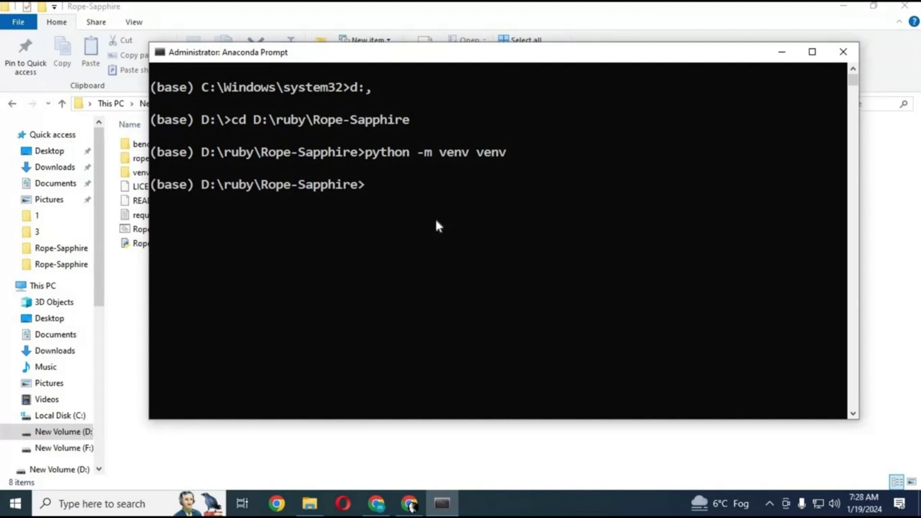
Activate the virtual environment with the command venv\scripts\activate.
{"action": "type", "text": "venv\\scri"}
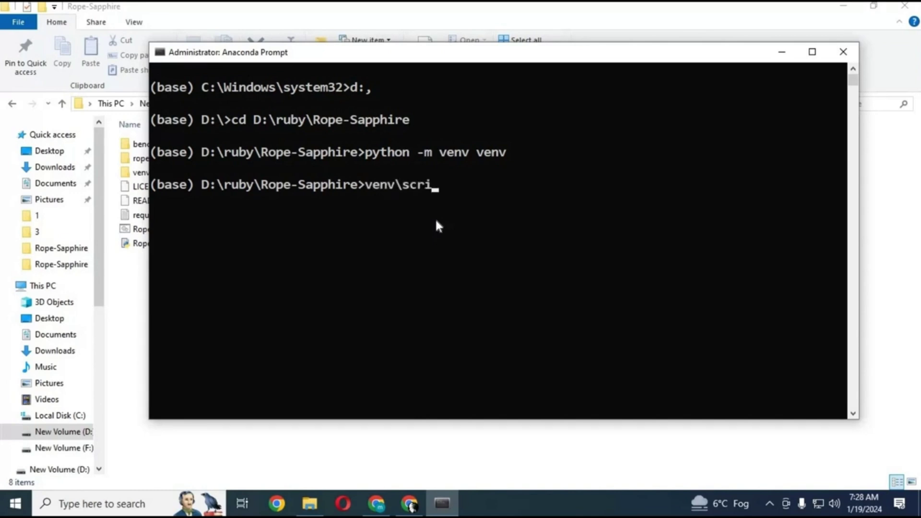
{"action": "type", "text": "pts"}
{"action": "type", "text": "\\"}
{"action": "key", "text": "BackSpace"}
{"action": "type", "text": "\\acti"}
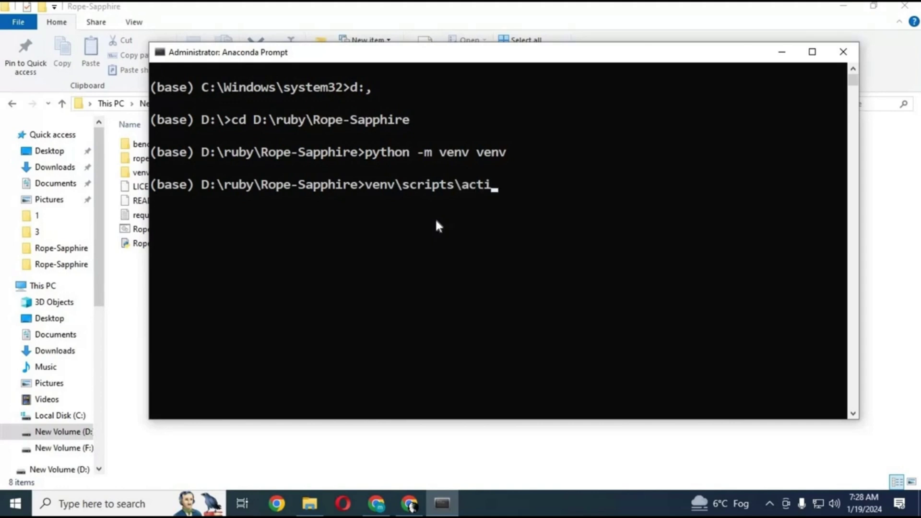
{"action": "type", "text": "vate"}
{"action": "key", "text": "Return"}
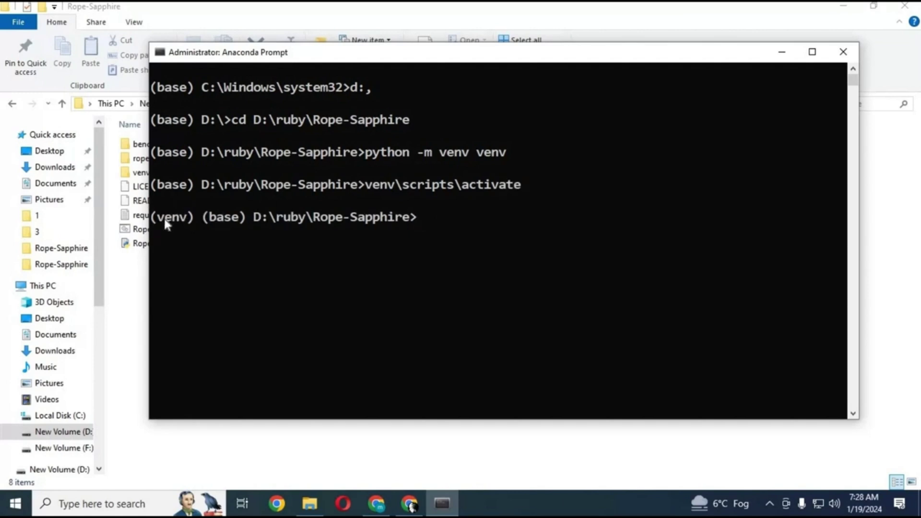
Open the requirements text file from the Rope-Sapphire folder, remove the version pin after numpy, and save the file.
{"action": "left_click", "coordinate": [135, 270]}
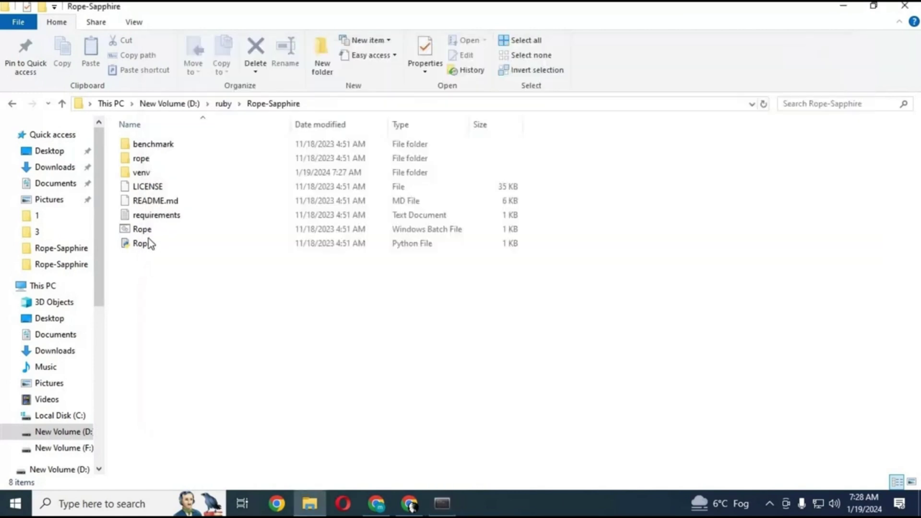
{"action": "double_click", "coordinate": [162, 217]}
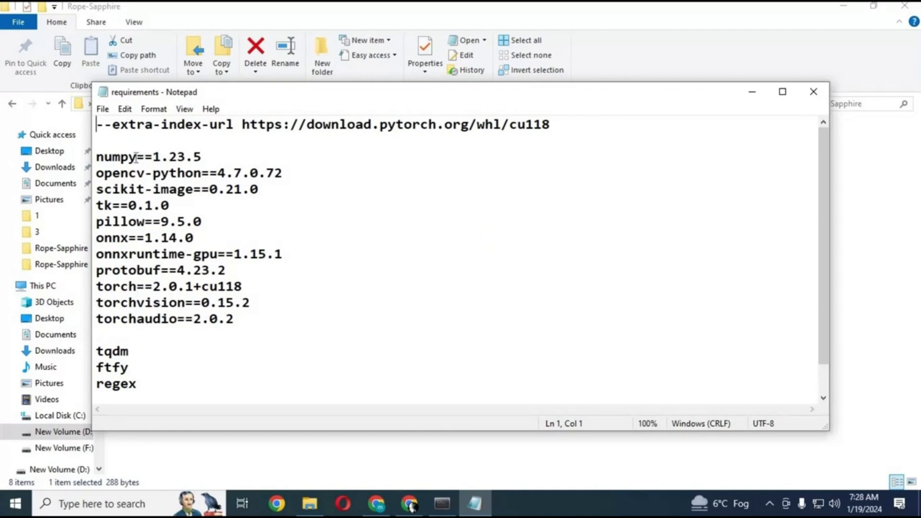
{"action": "left_click_drag", "start_coordinate": [136, 157], "coordinate": [211, 159]}
{"action": "key", "text": "BackSpace"}
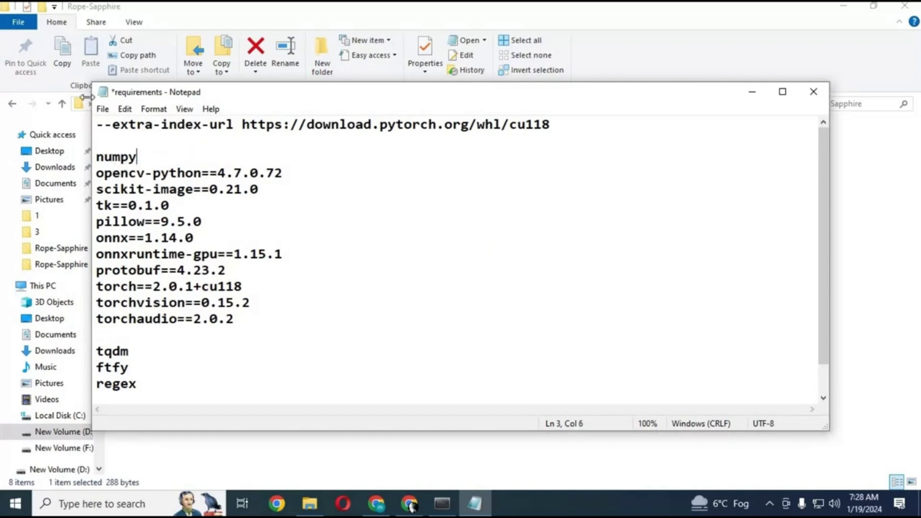
{"action": "left_click", "coordinate": [103, 109]}
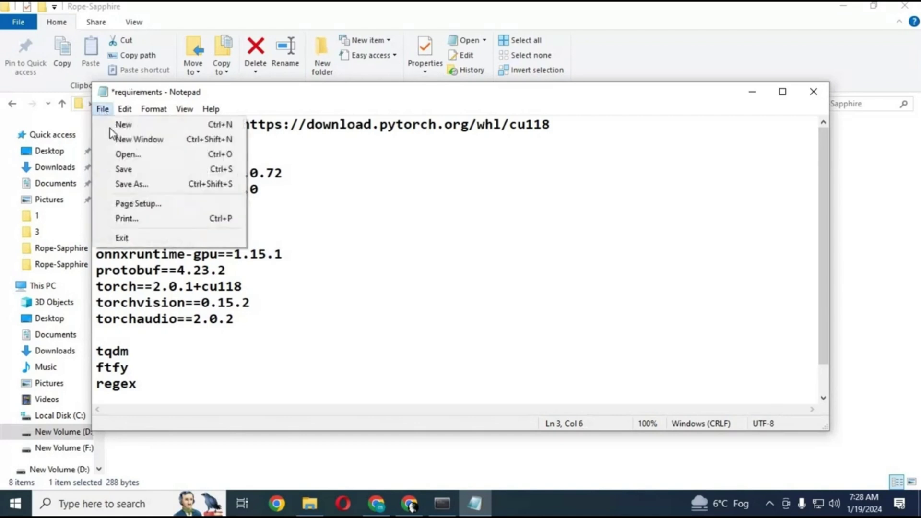
{"action": "left_click", "coordinate": [128, 169]}
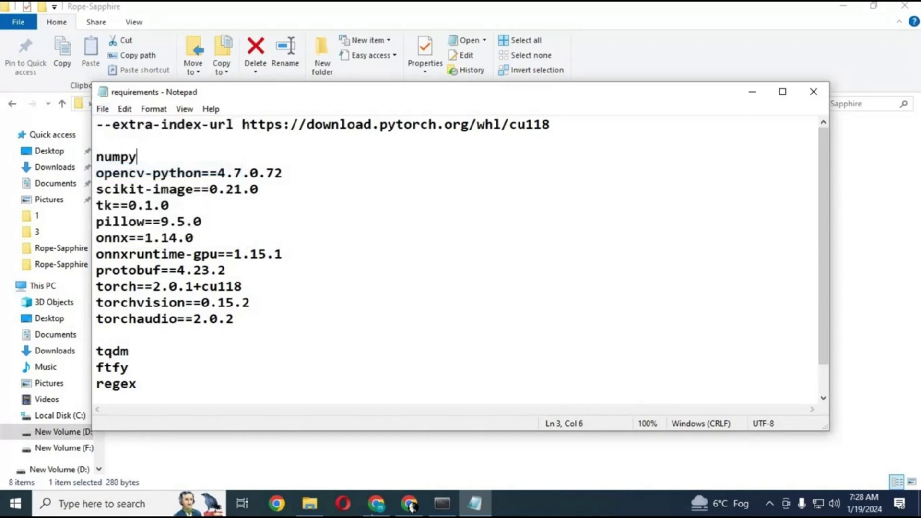
Switch to Anaconda Prompt and install the dependencies with pip install -r requirements.txt.
{"action": "left_click", "coordinate": [441, 504]}
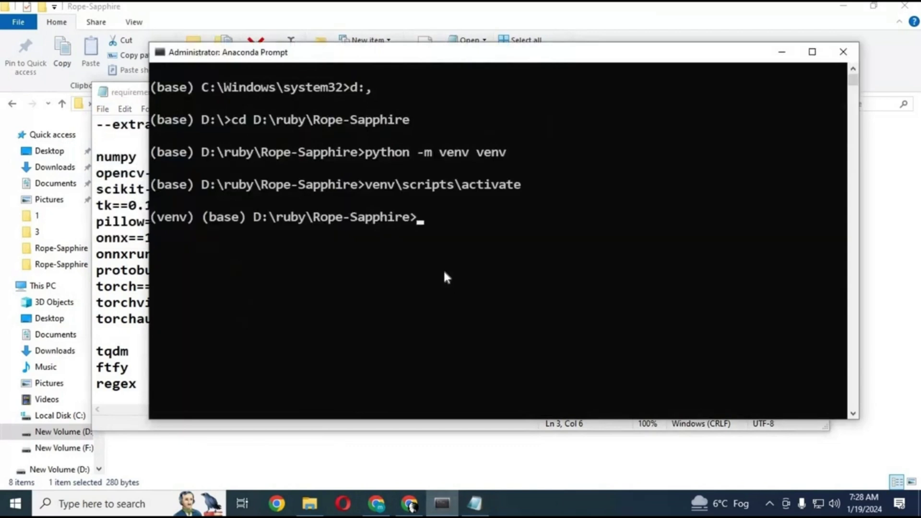
{"action": "type", "text": "pip install"}
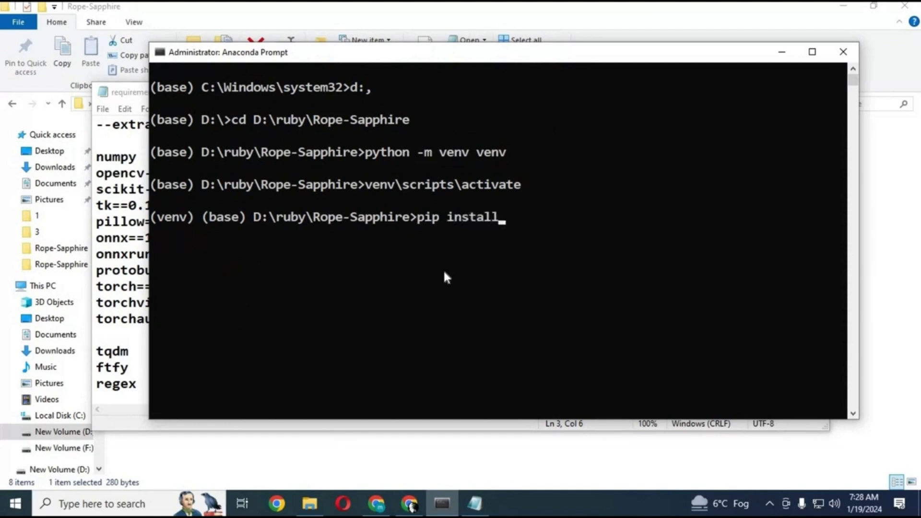
{"action": "type", "text": " -r requirement"}
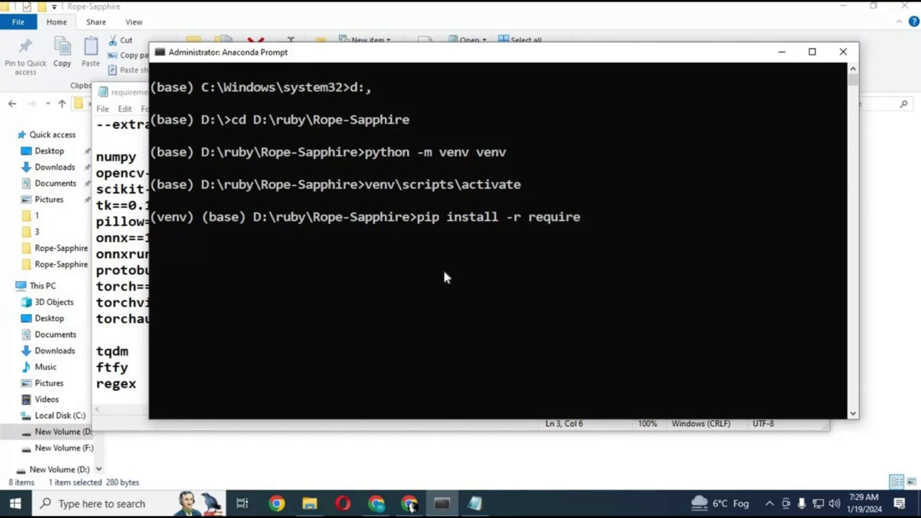
{"action": "type", "text": "s.txt"}
{"action": "key", "text": "Return"}
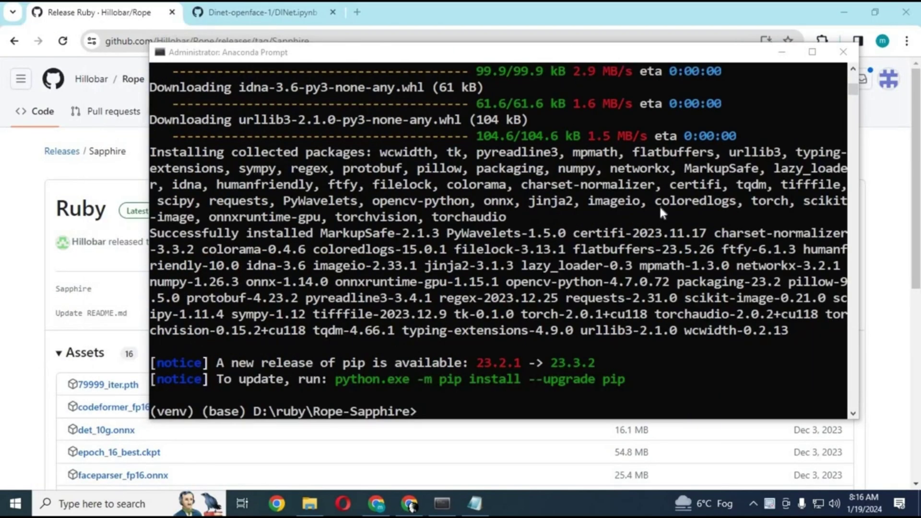
Upgrade pip by copying the suggested command python.exe -m pip install --upgrade pip to the prompt and running it.
{"action": "left_click", "coordinate": [423, 382]}
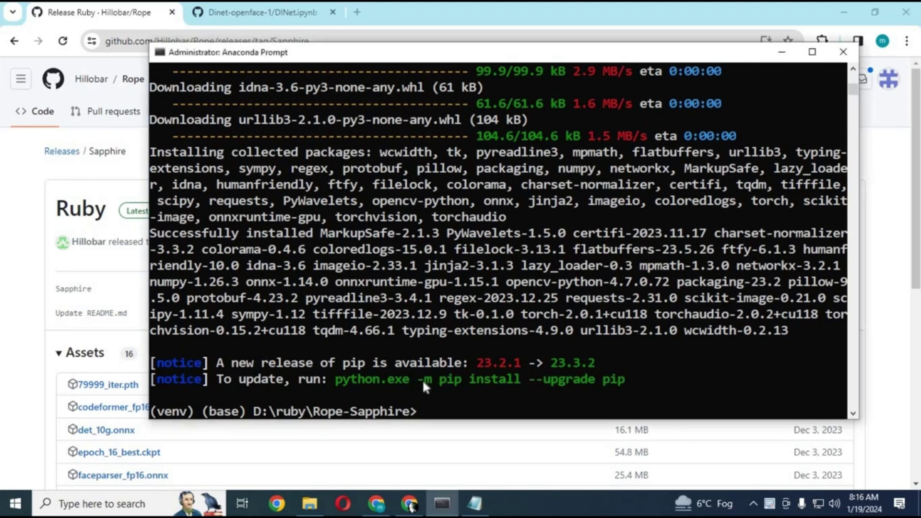
{"action": "left_click_drag", "start_coordinate": [338, 379], "coordinate": [623, 379]}
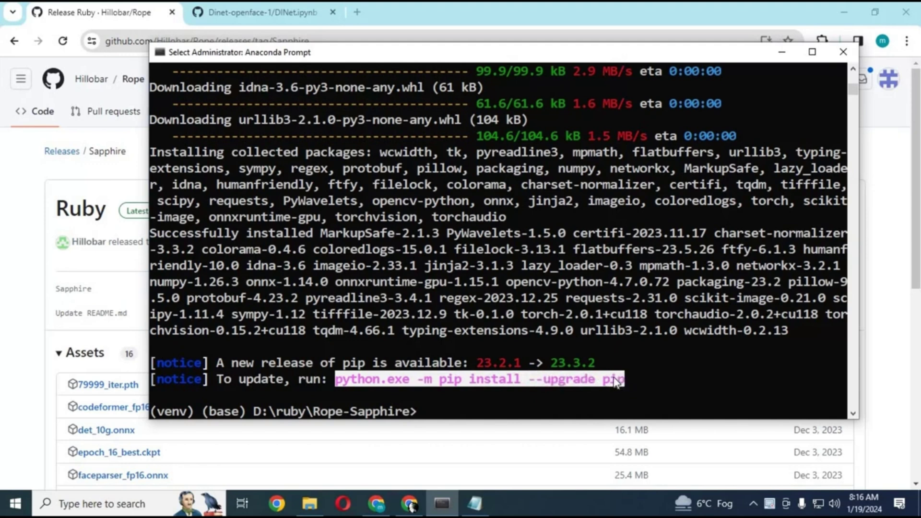
{"action": "right_click", "coordinate": [626, 360]}
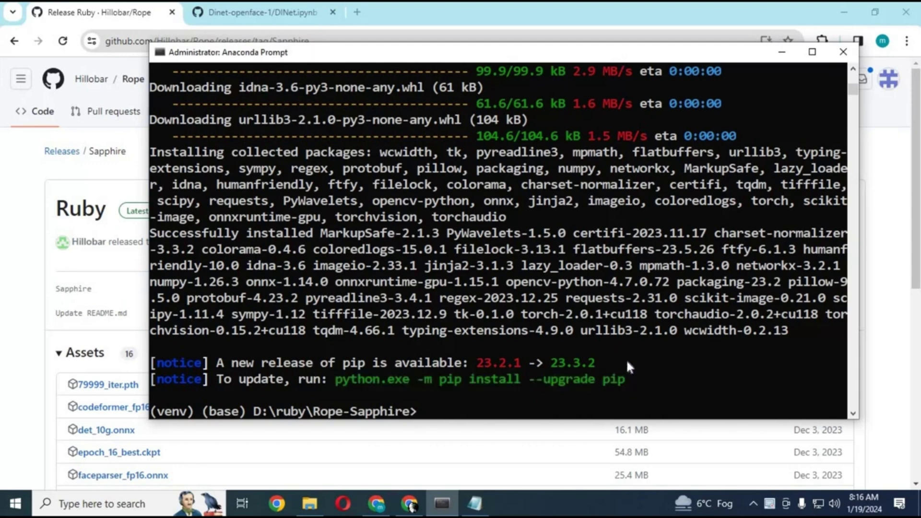
{"action": "right_click", "coordinate": [457, 410]}
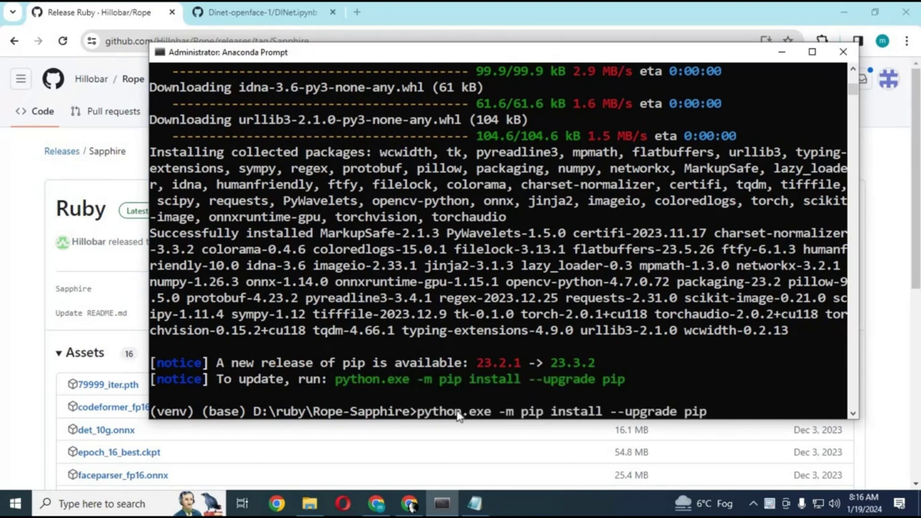
{"action": "key", "text": "Return"}
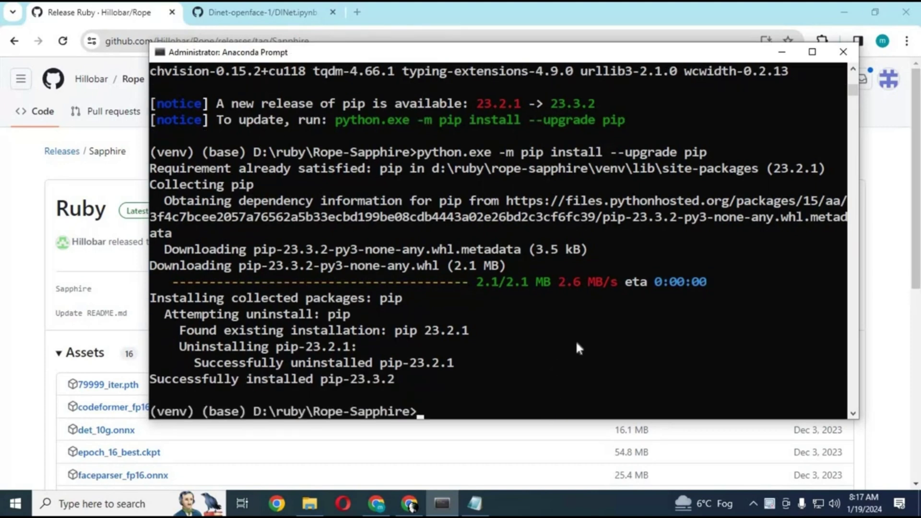
Switch to Chrome and locate models.zip among the assets of the Ruby release on GitHub.
{"action": "left_click", "coordinate": [11, 364]}
{"action": "scroll", "coordinate": [919, 180], "scroll_direction": "down", "scroll_amount": 5}
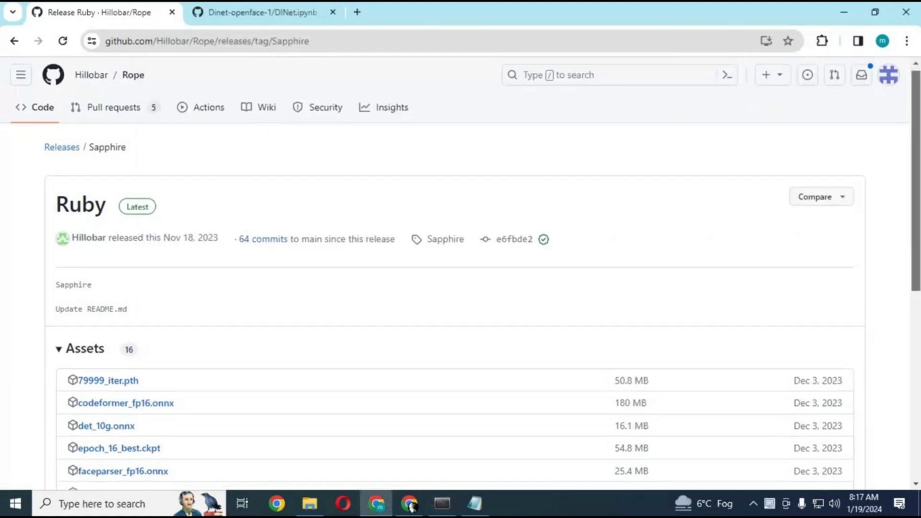
{"action": "scroll", "coordinate": [195, 210], "scroll_direction": "down", "scroll_amount": 2}
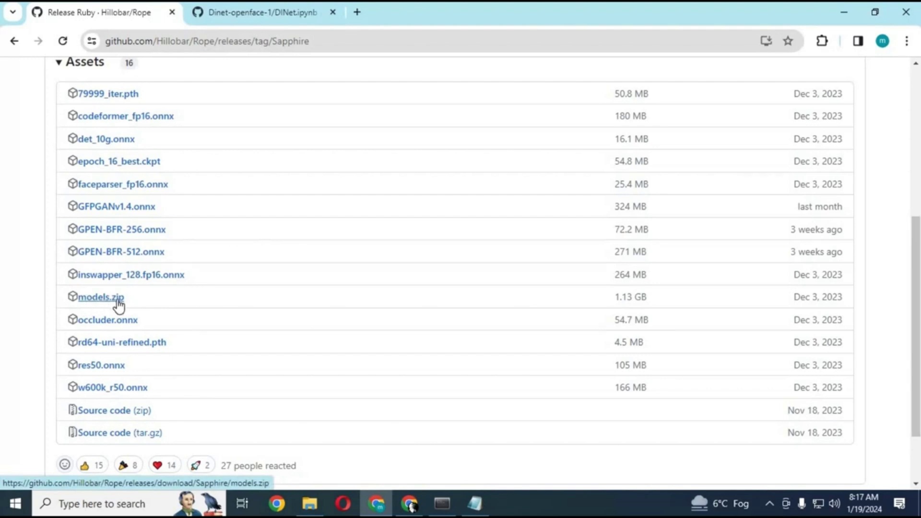
Switch to File Explorer and create a new folder named models inside Rope-Sapphire.
{"action": "left_click", "coordinate": [311, 506]}
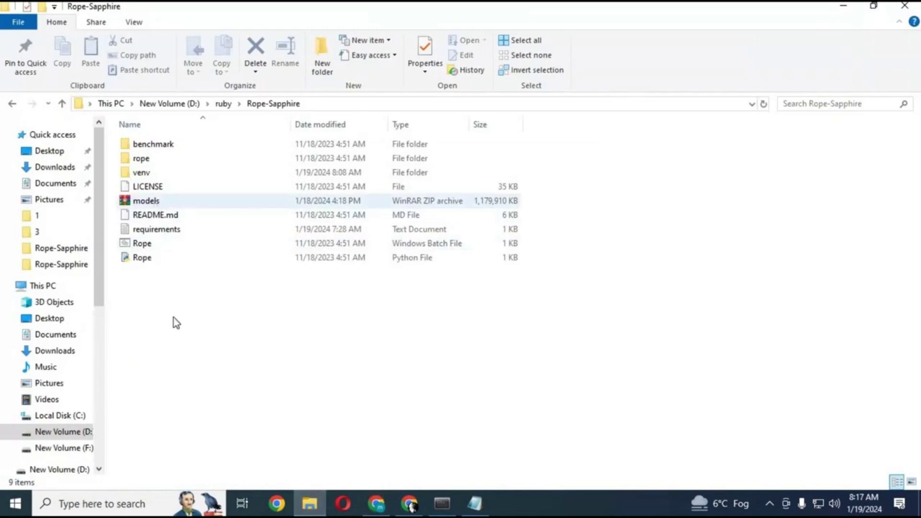
{"action": "right_click", "coordinate": [179, 327]}
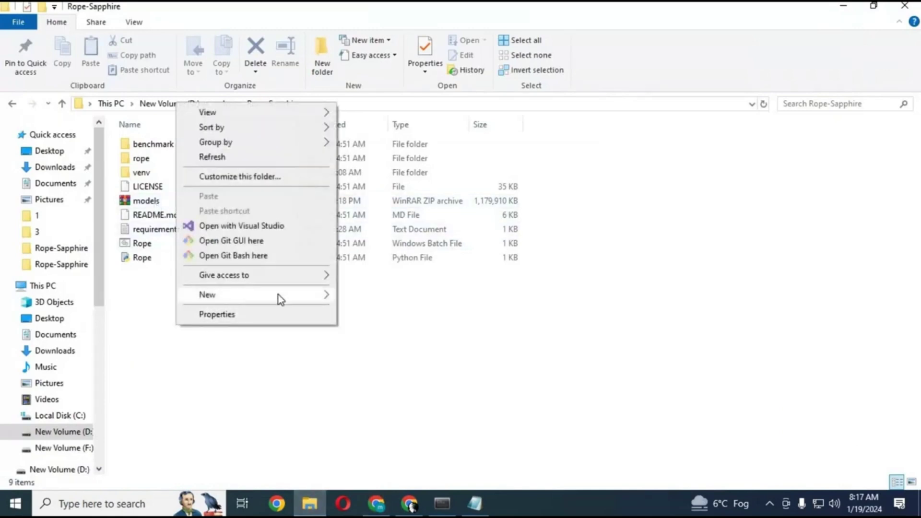
{"action": "mouse_move", "coordinate": [278, 294]}
{"action": "left_click", "coordinate": [359, 296]}
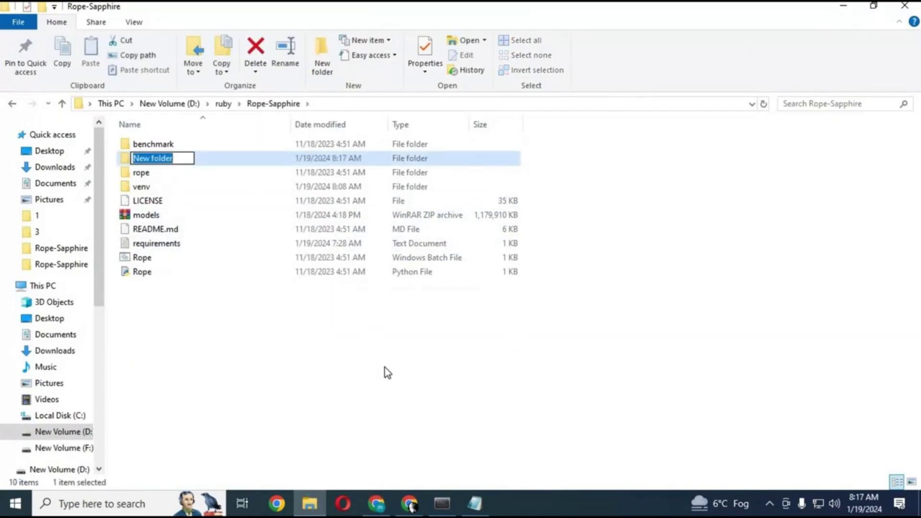
{"action": "type", "text": "models"}
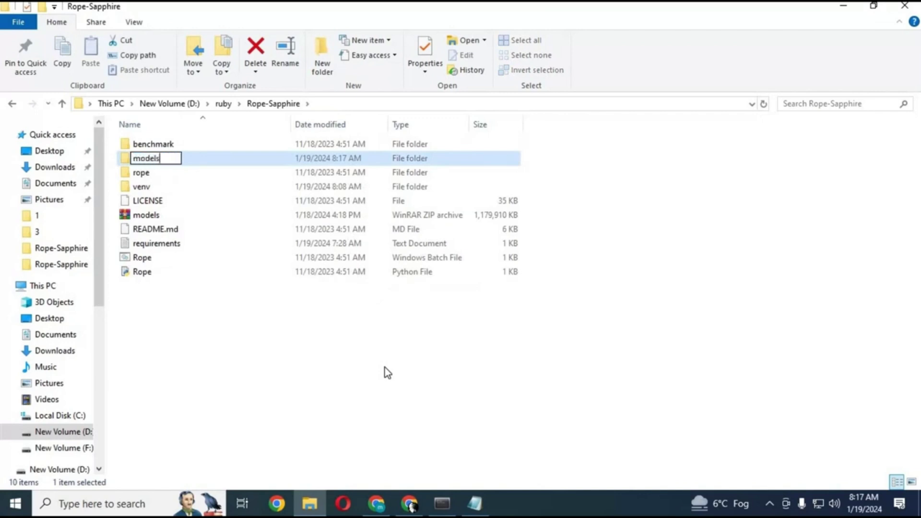
{"action": "left_click", "coordinate": [171, 304]}
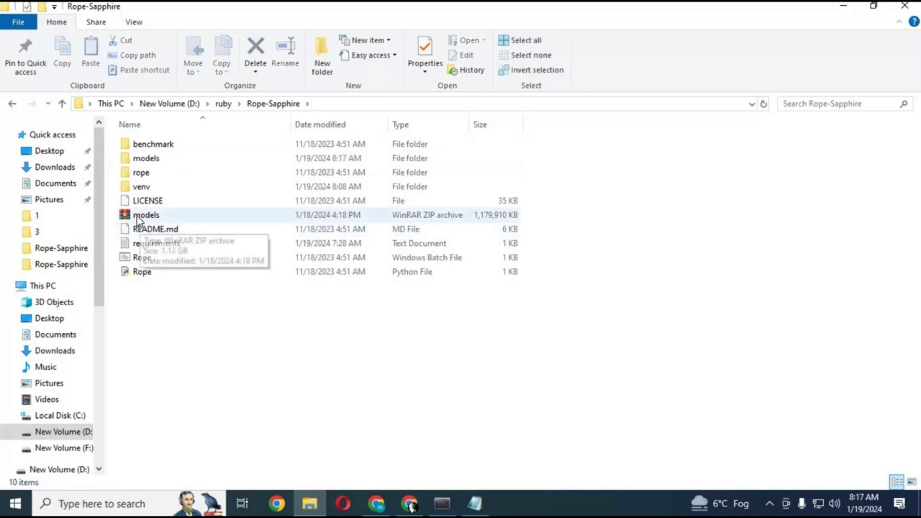
Move the models ZIP archive into the new models folder and extract its contents there.
{"action": "left_click_drag", "start_coordinate": [140, 212], "coordinate": [151, 162]}
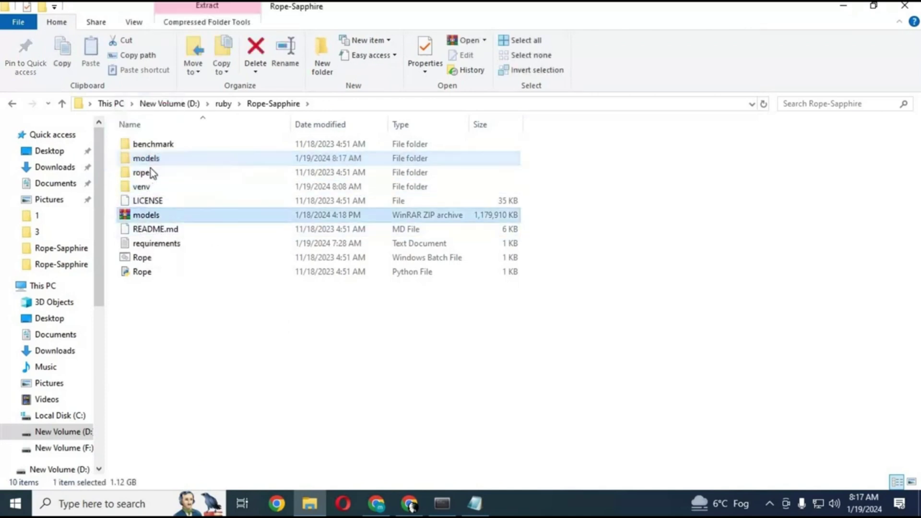
{"action": "double_click", "coordinate": [152, 159]}
{"action": "left_click", "coordinate": [149, 145]}
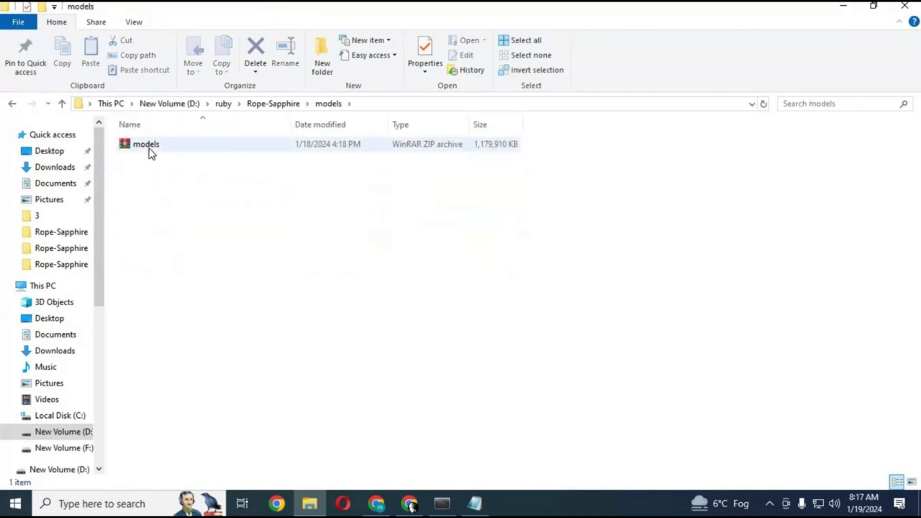
{"action": "right_click", "coordinate": [149, 148]}
{"action": "left_click", "coordinate": [209, 233]}
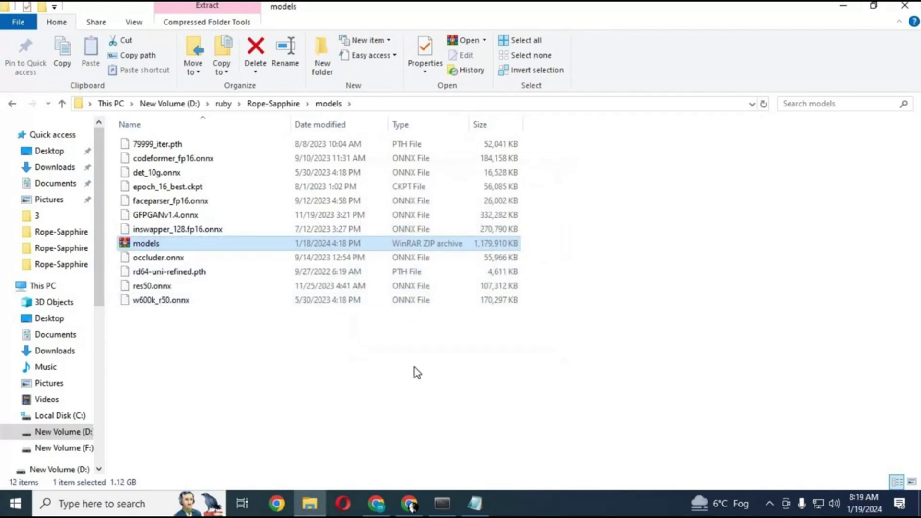
Close Anaconda Prompt and launch the Rope Windows batch file from the Rope-Sapphire folder.
{"action": "left_click", "coordinate": [446, 508]}
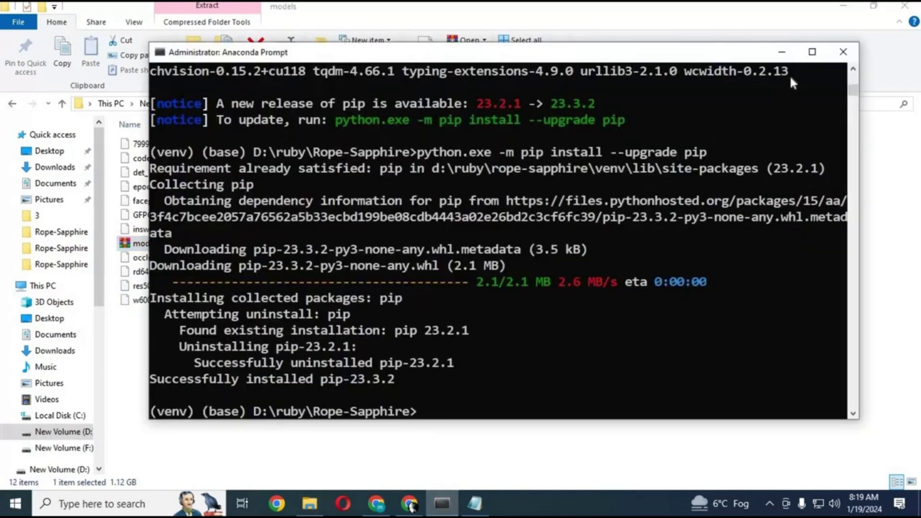
{"action": "left_click", "coordinate": [844, 53]}
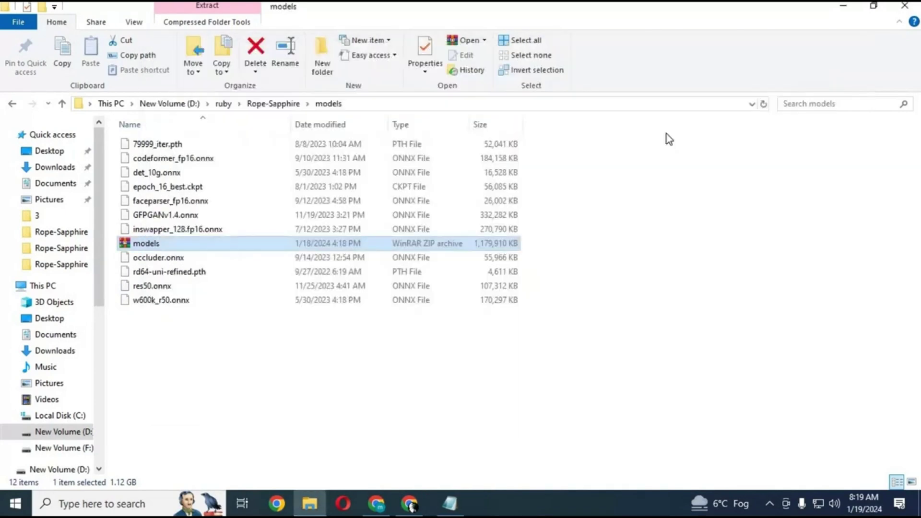
{"action": "left_click", "coordinate": [62, 105]}
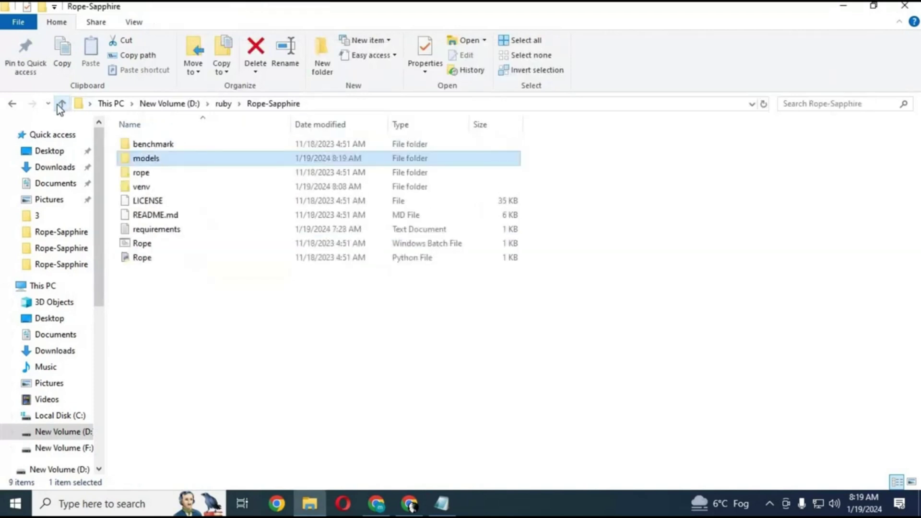
{"action": "double_click", "coordinate": [145, 247]}
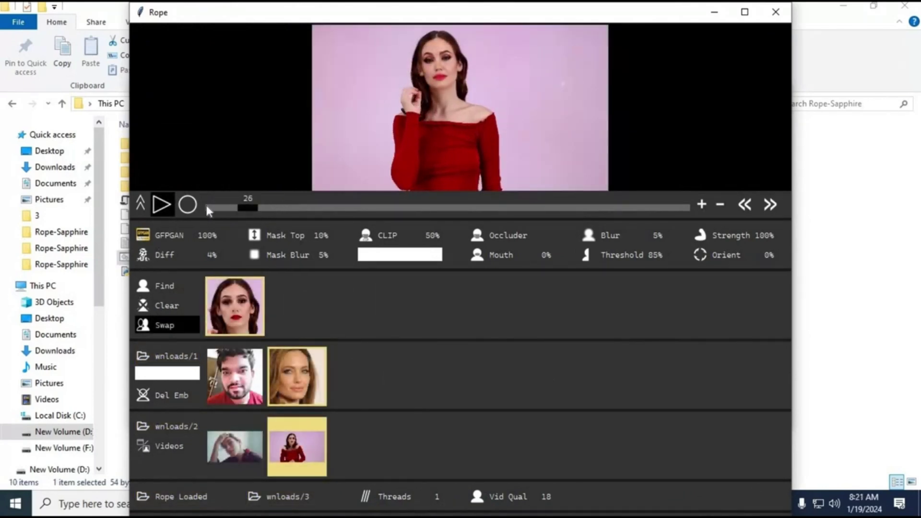
Stop the playback of the face-swapped video in Rope and rewind it to frame 0.
{"action": "left_click", "coordinate": [159, 206]}
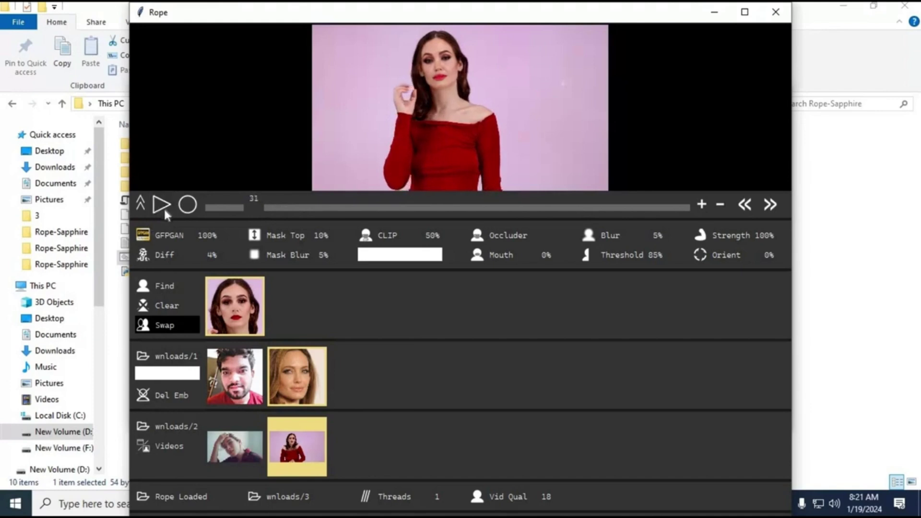
{"action": "left_click_drag", "start_coordinate": [244, 208], "coordinate": [181, 211]}
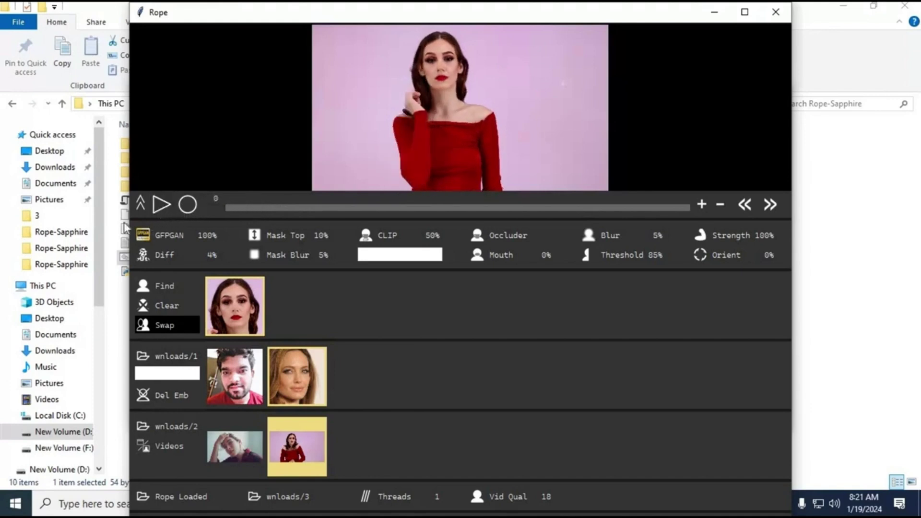